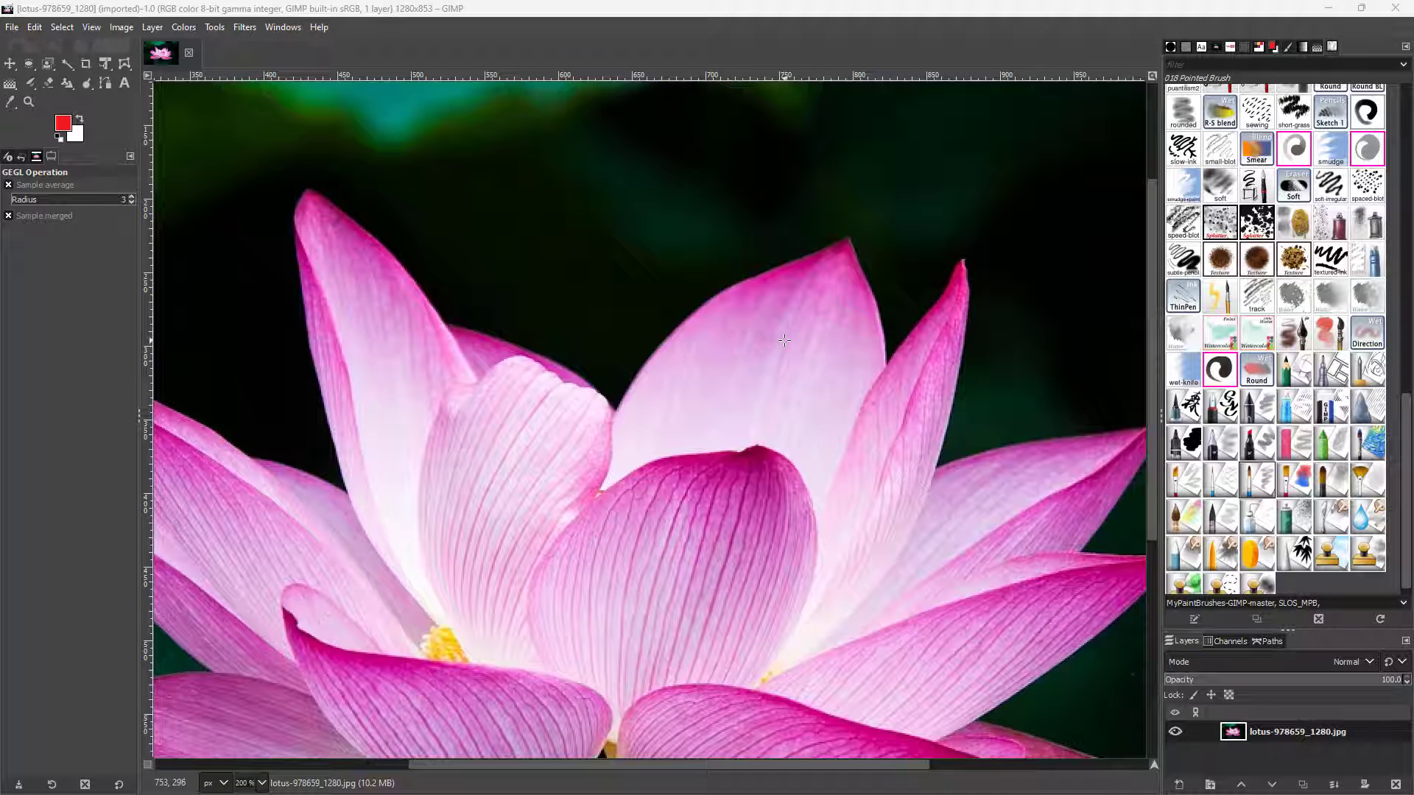
Open the Value Propagate distortion filter for the lotus image and reposition its dialog over the canvas
click(245, 28)
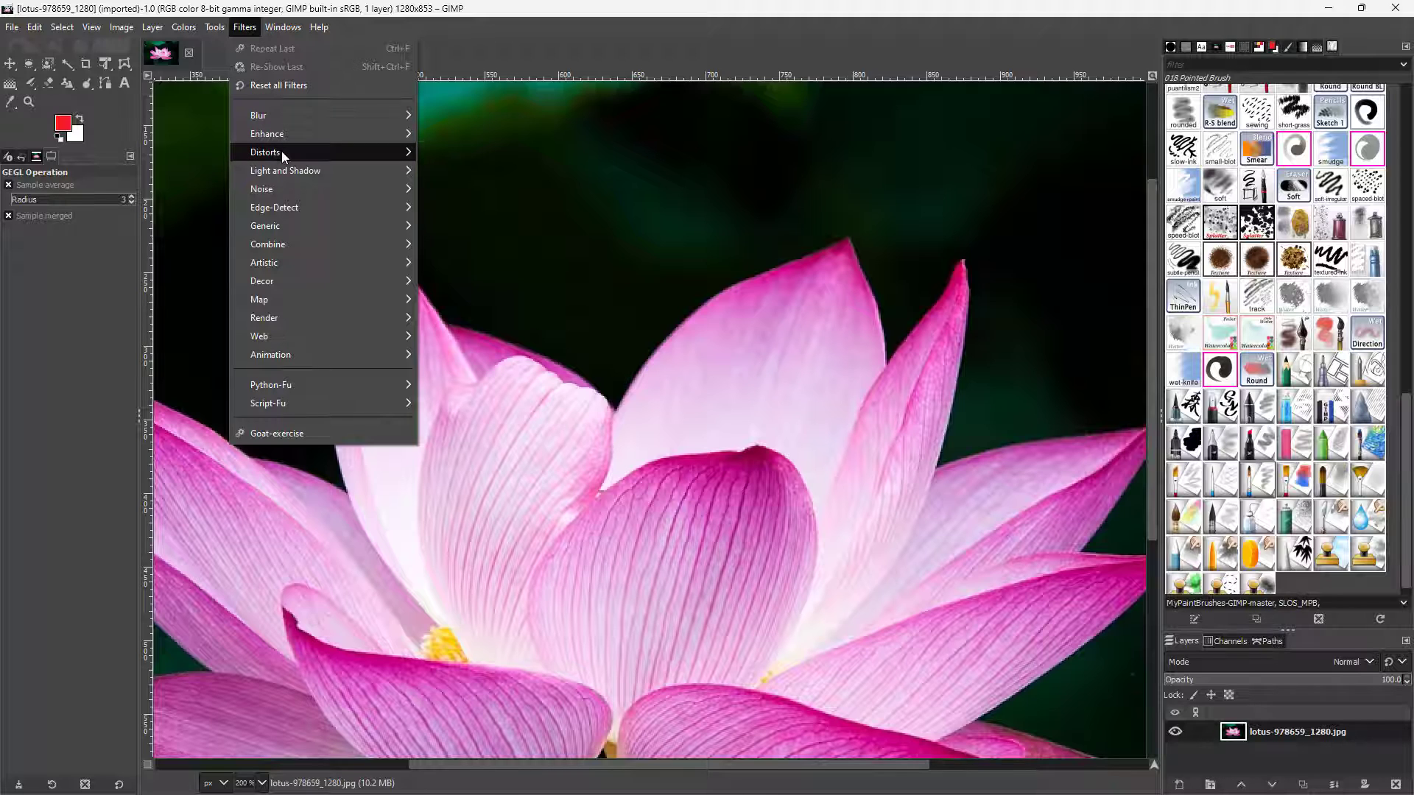
mouse_move(281, 152)
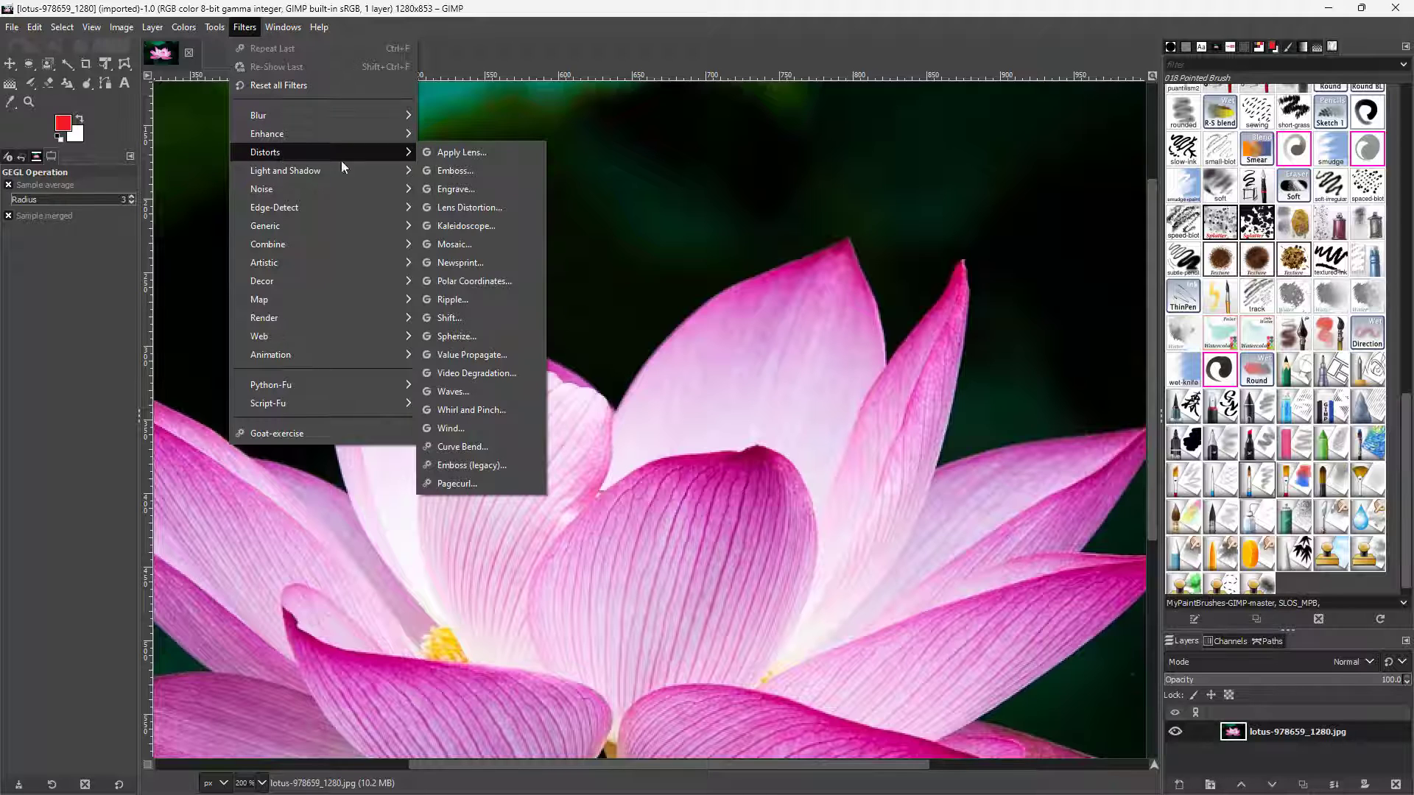
click(481, 354)
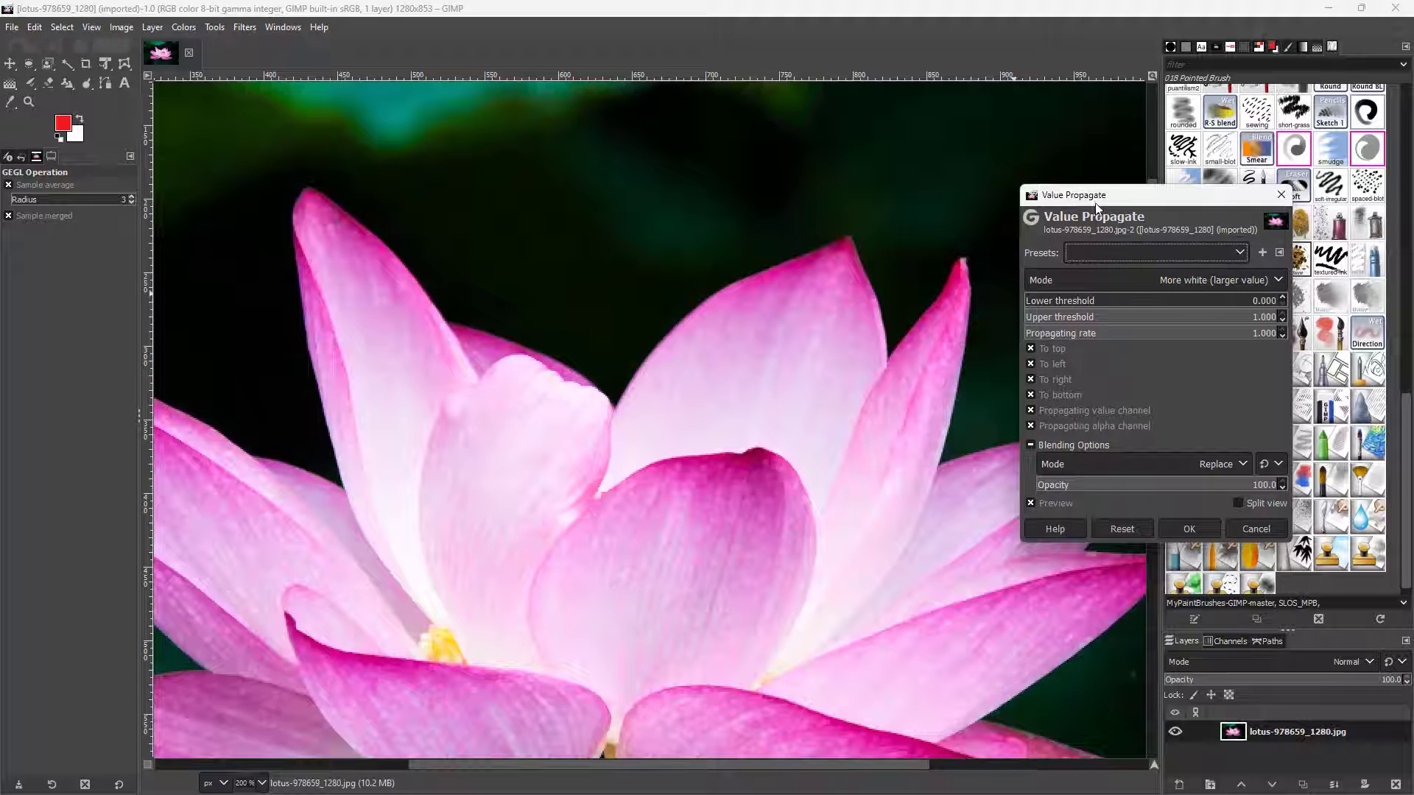
drag(1091, 200, 788, 154)
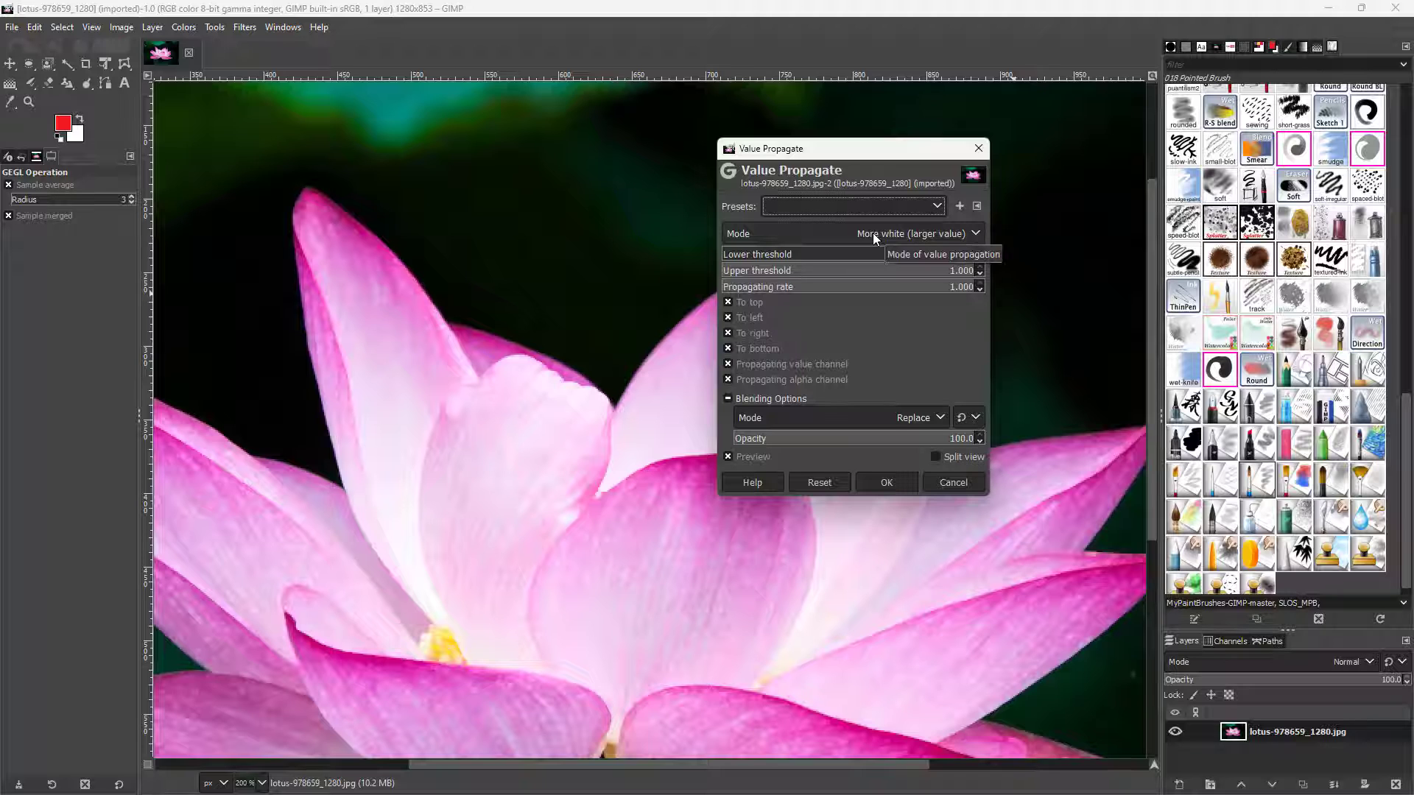
Try a lower threshold of 0.602, restore it to 0.000, and test the upper threshold and propagating rate, returning both to 1.000
drag(748, 257, 888, 261)
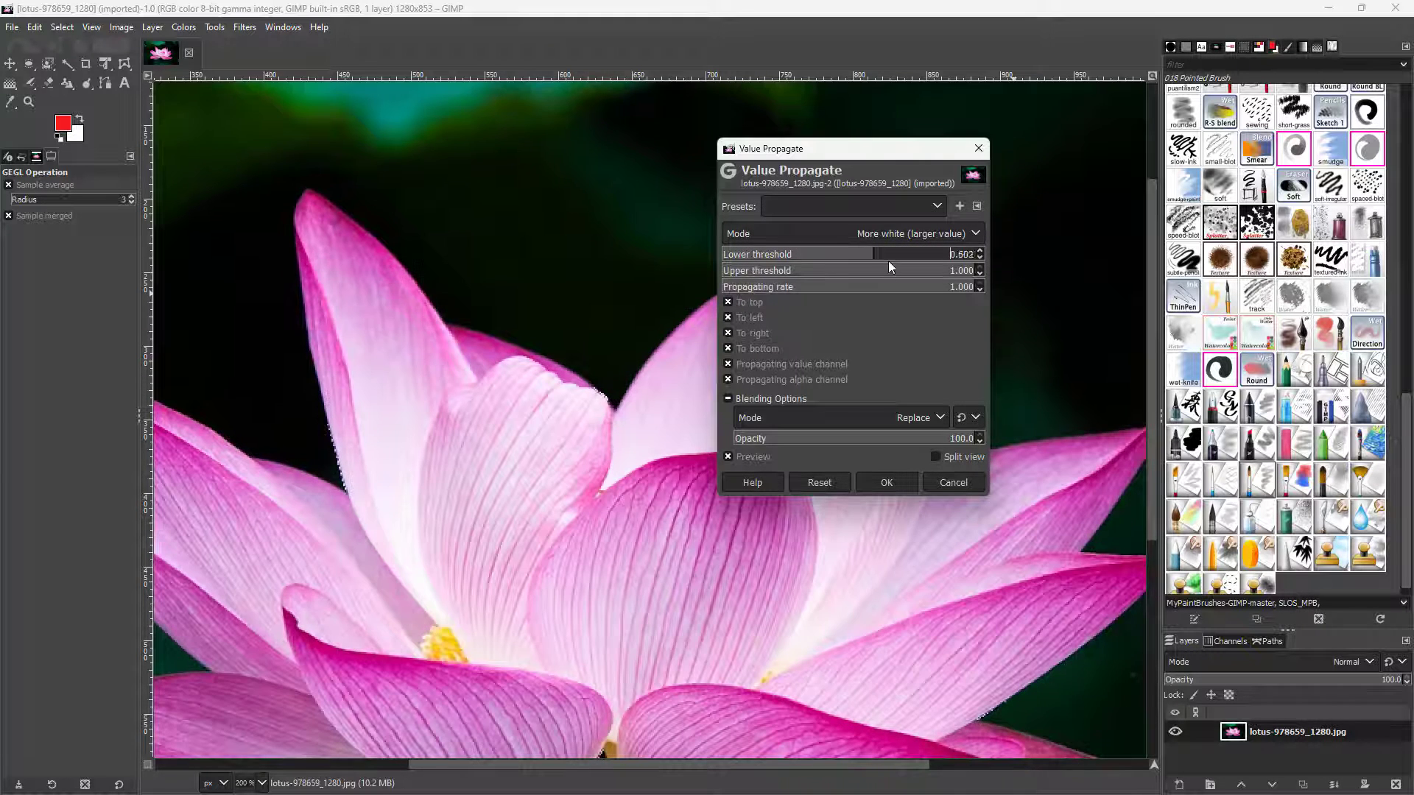
drag(987, 271, 690, 253)
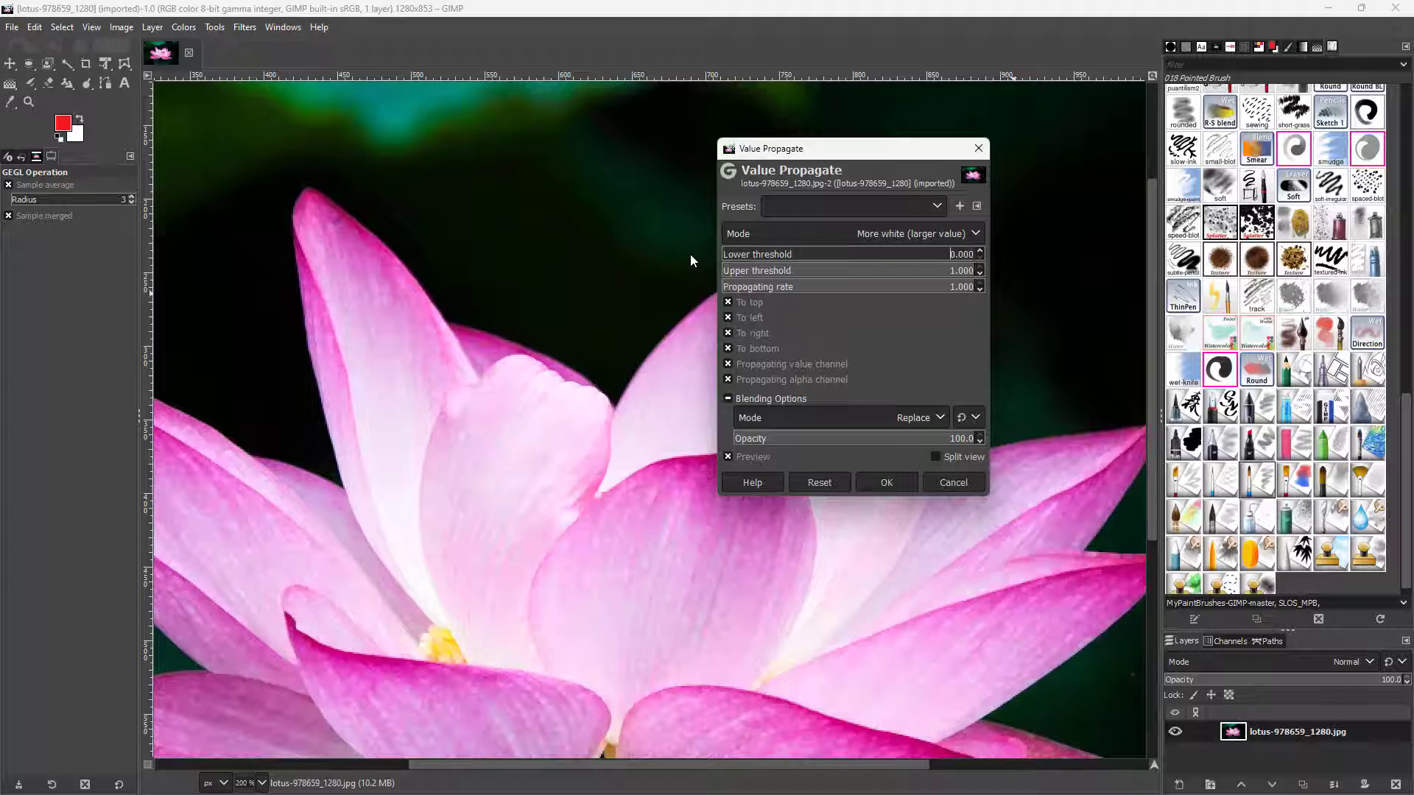
drag(938, 271, 1026, 281)
drag(892, 289, 994, 287)
Compare the propagation directions on a magnified petal edge by disabling and re-enabling To top, To left, To right and To bottom one by one
click(728, 305)
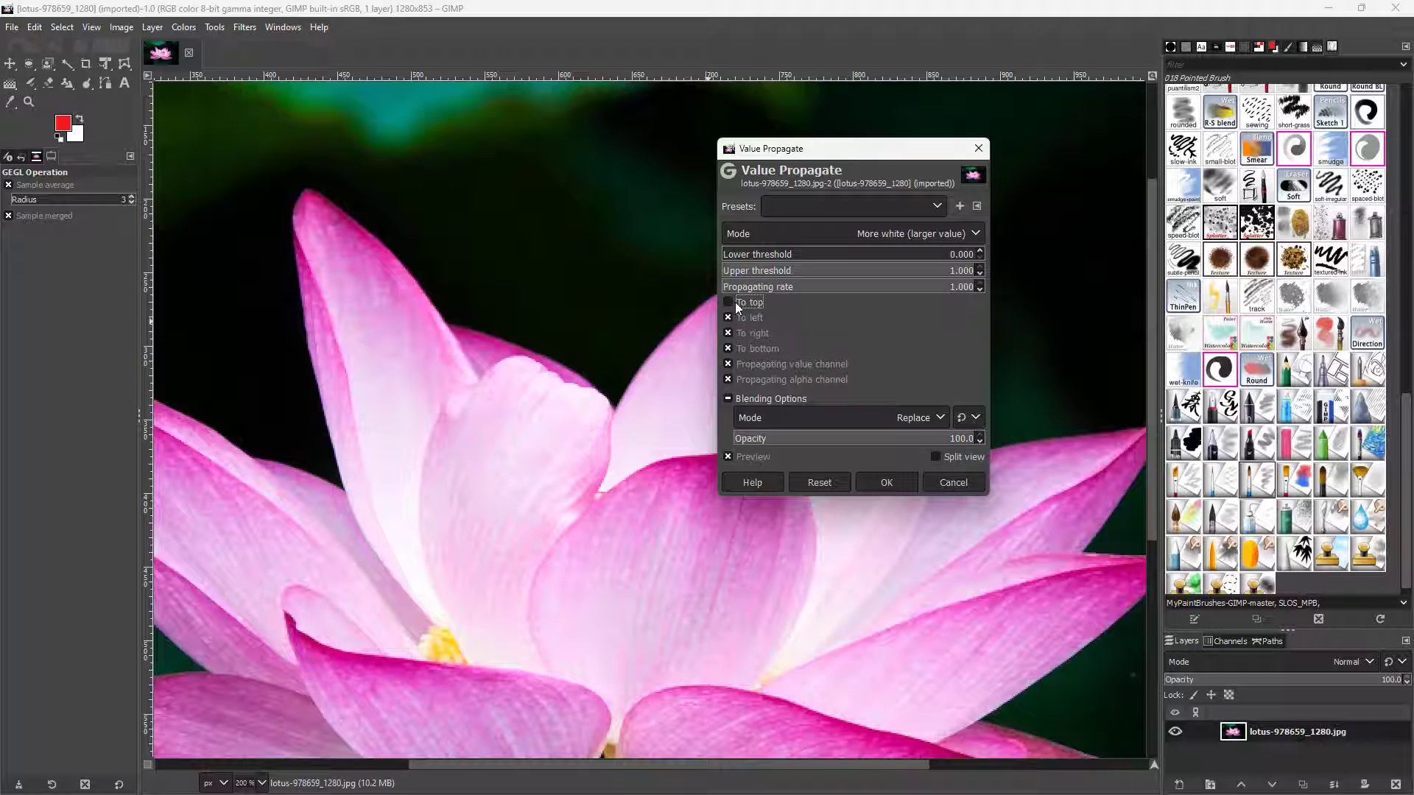
ctrl+scroll(442, 306, up, 5)
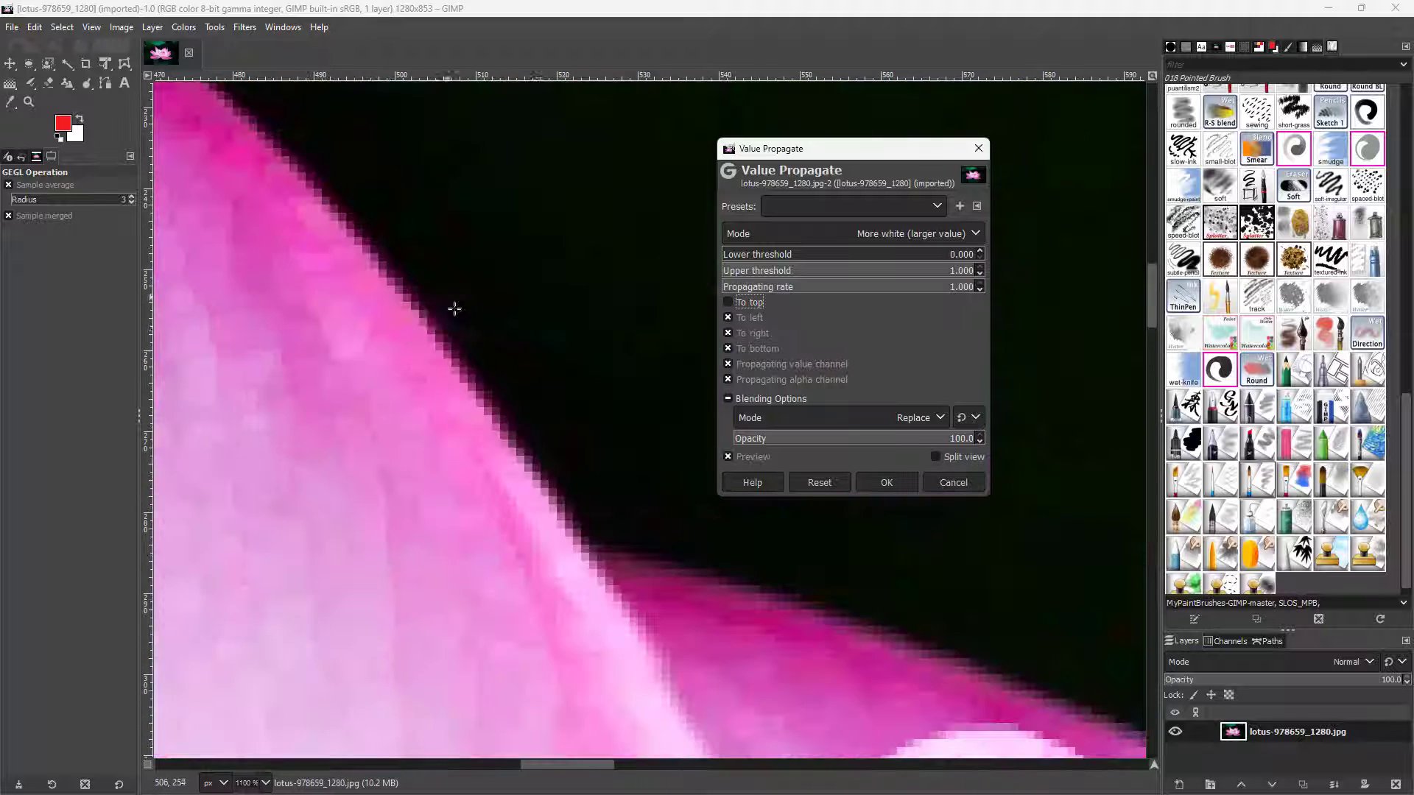
click(727, 302)
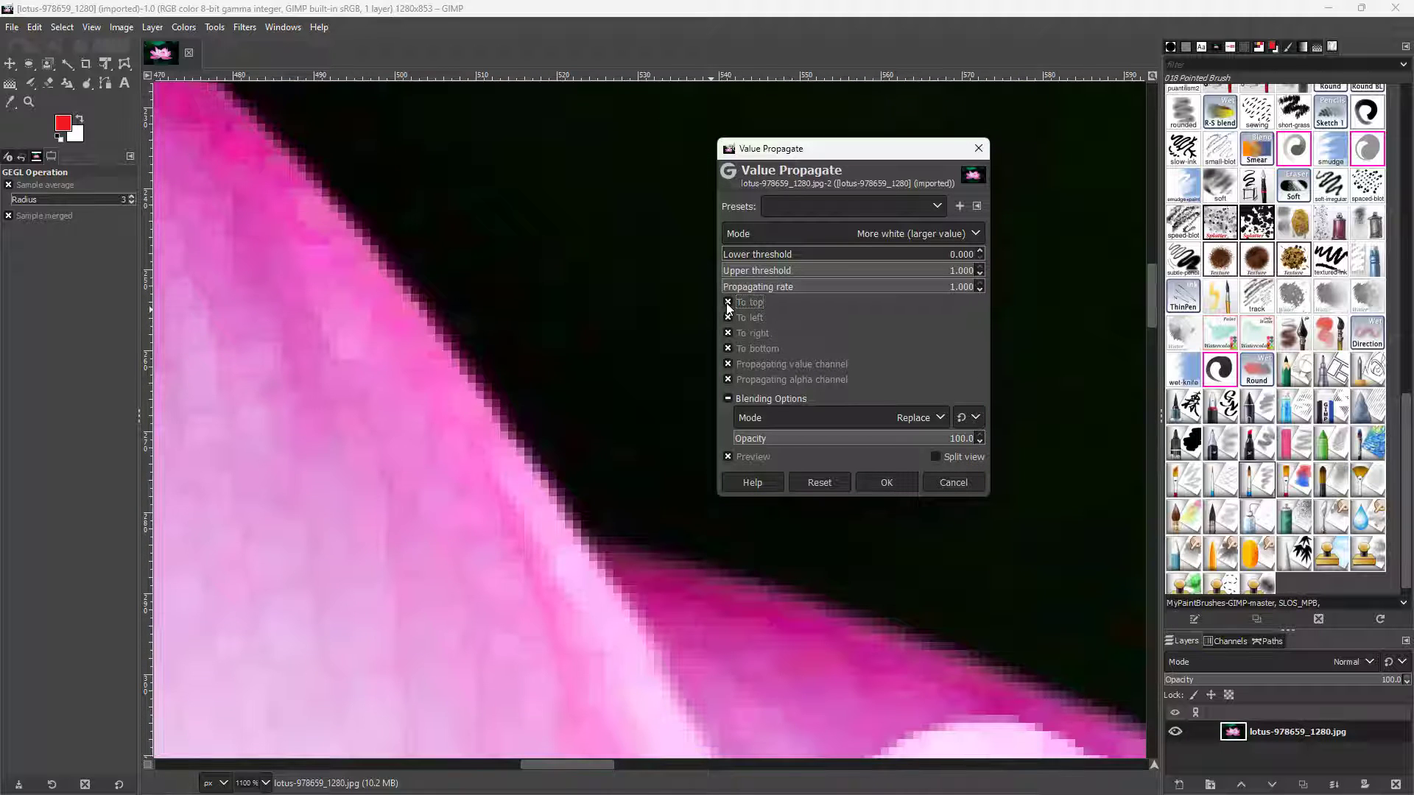
click(728, 319)
click(728, 319)
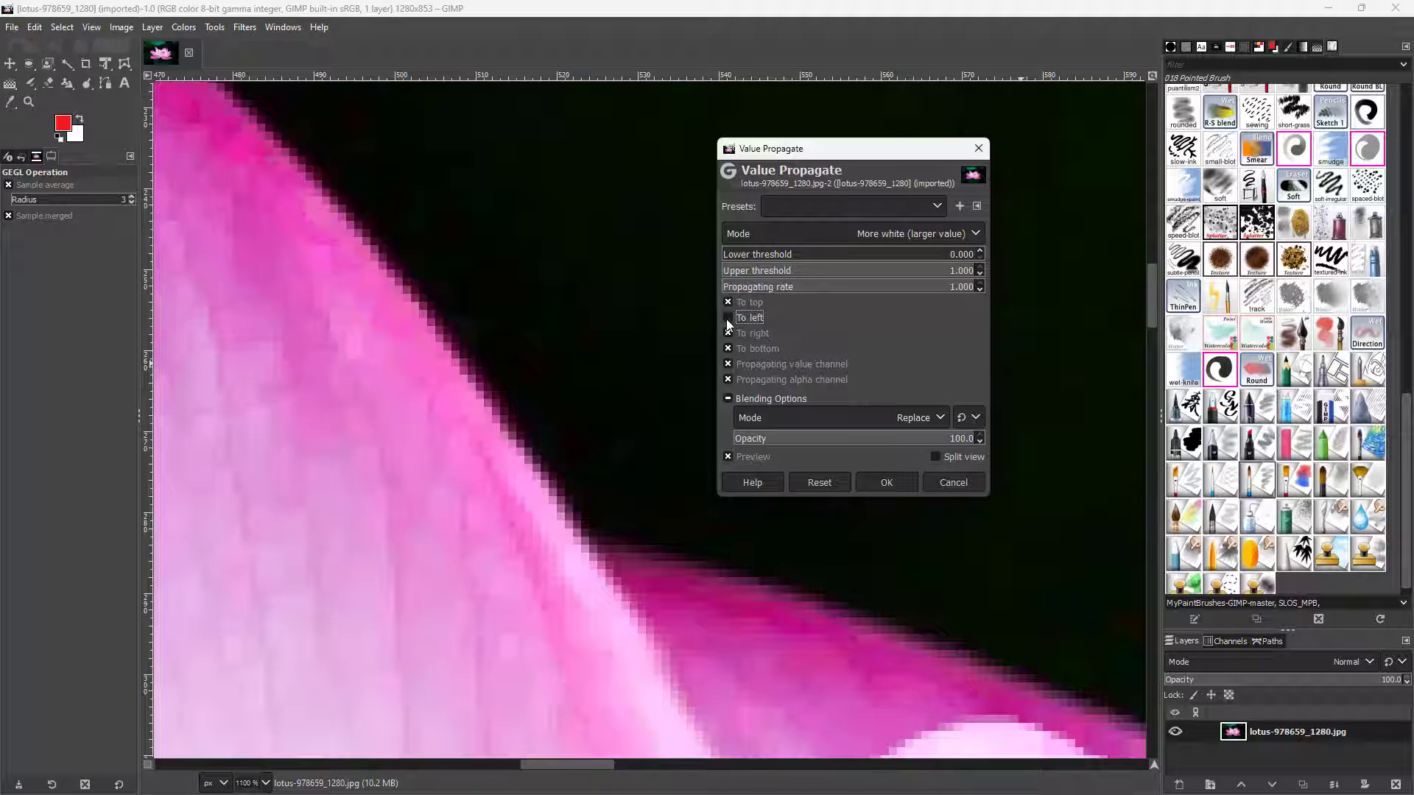
click(727, 317)
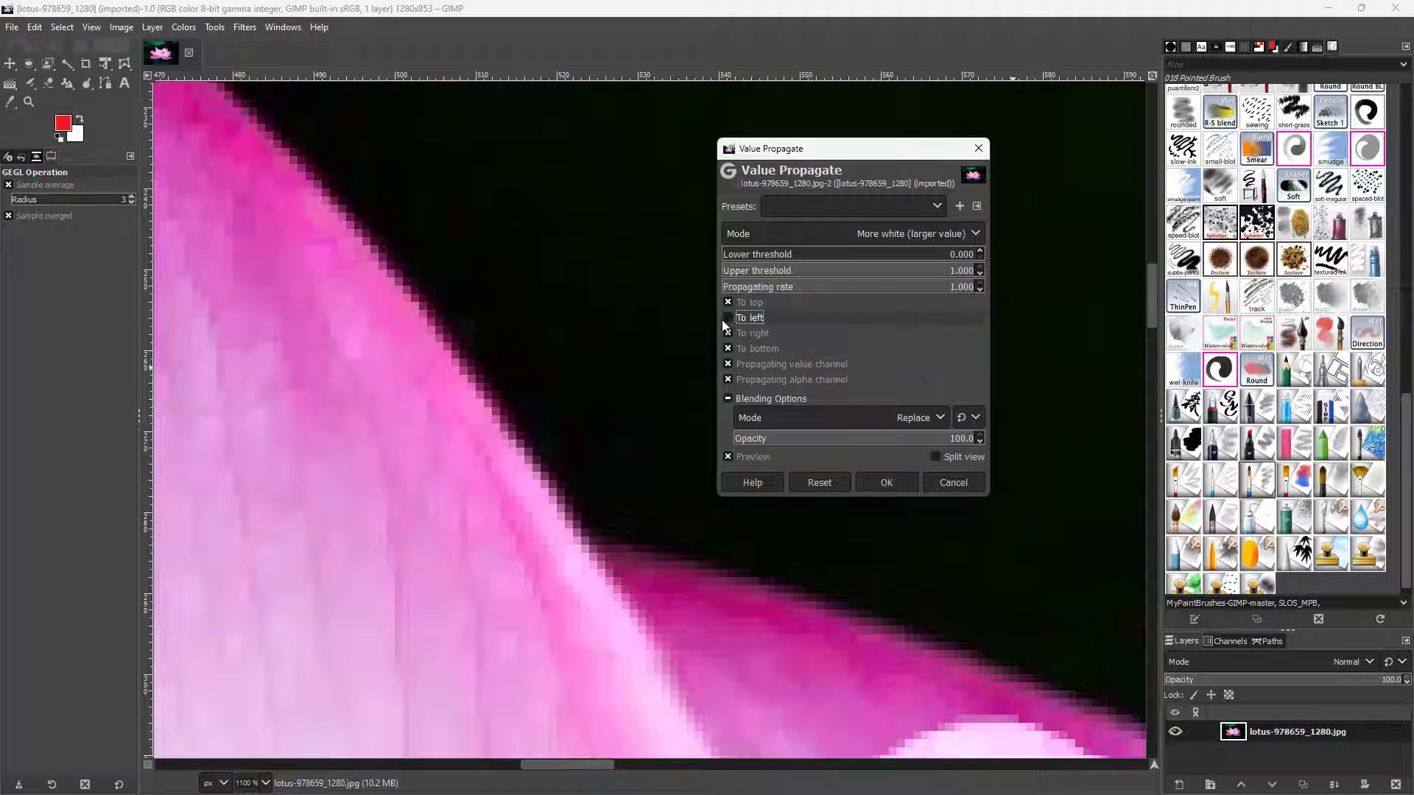
click(727, 333)
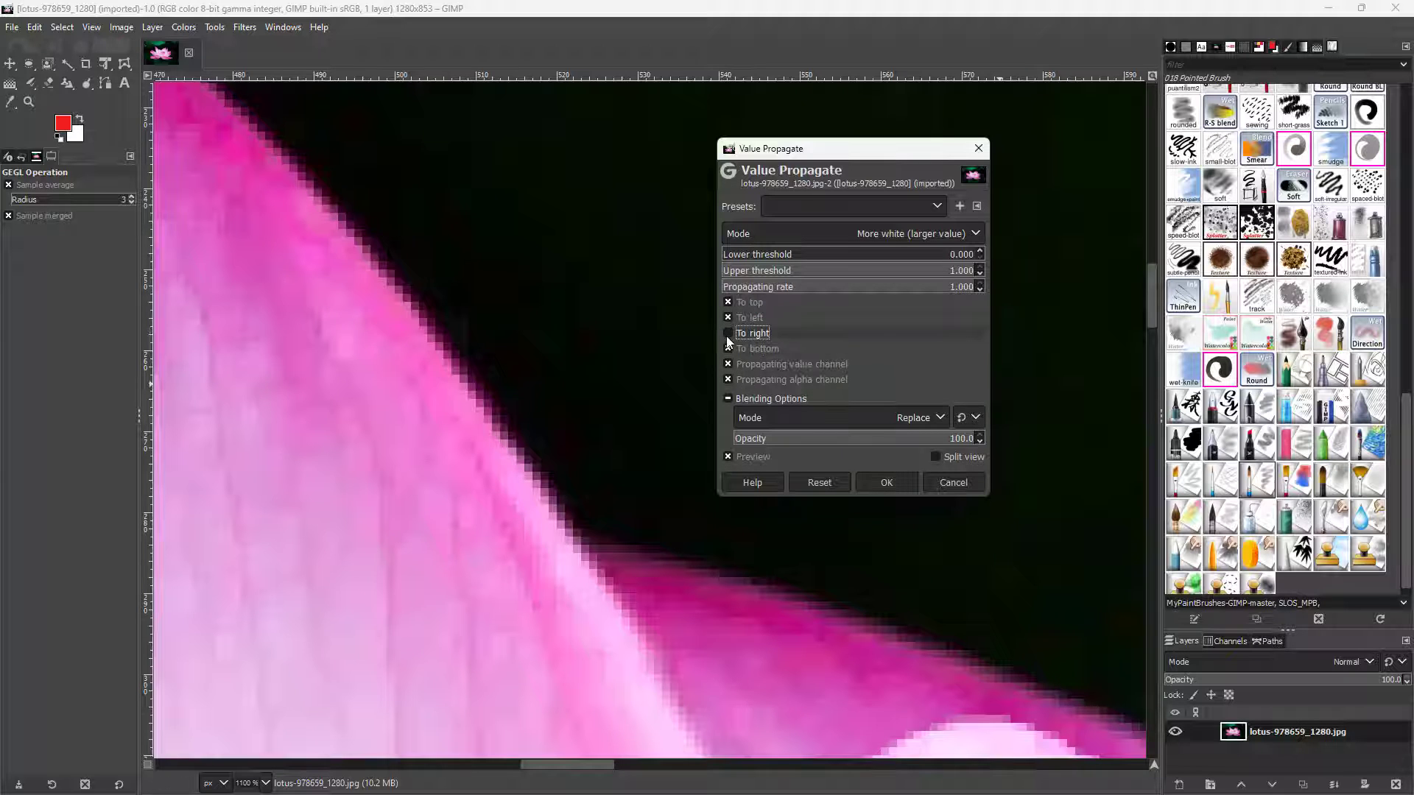
click(728, 333)
click(728, 348)
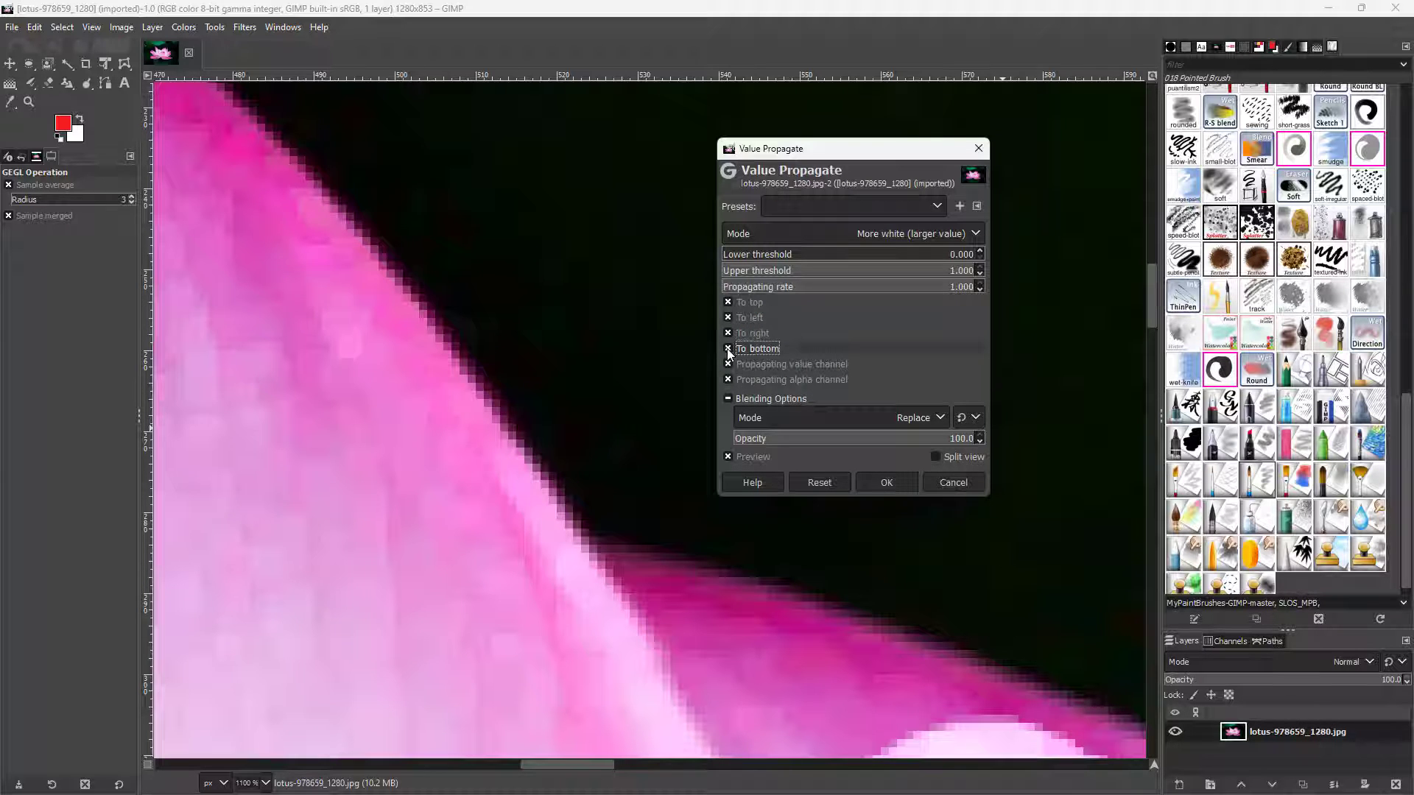
click(727, 348)
Disable and re-enable Propagating value channel and Propagating alpha channel in turn to compare their effect
click(728, 365)
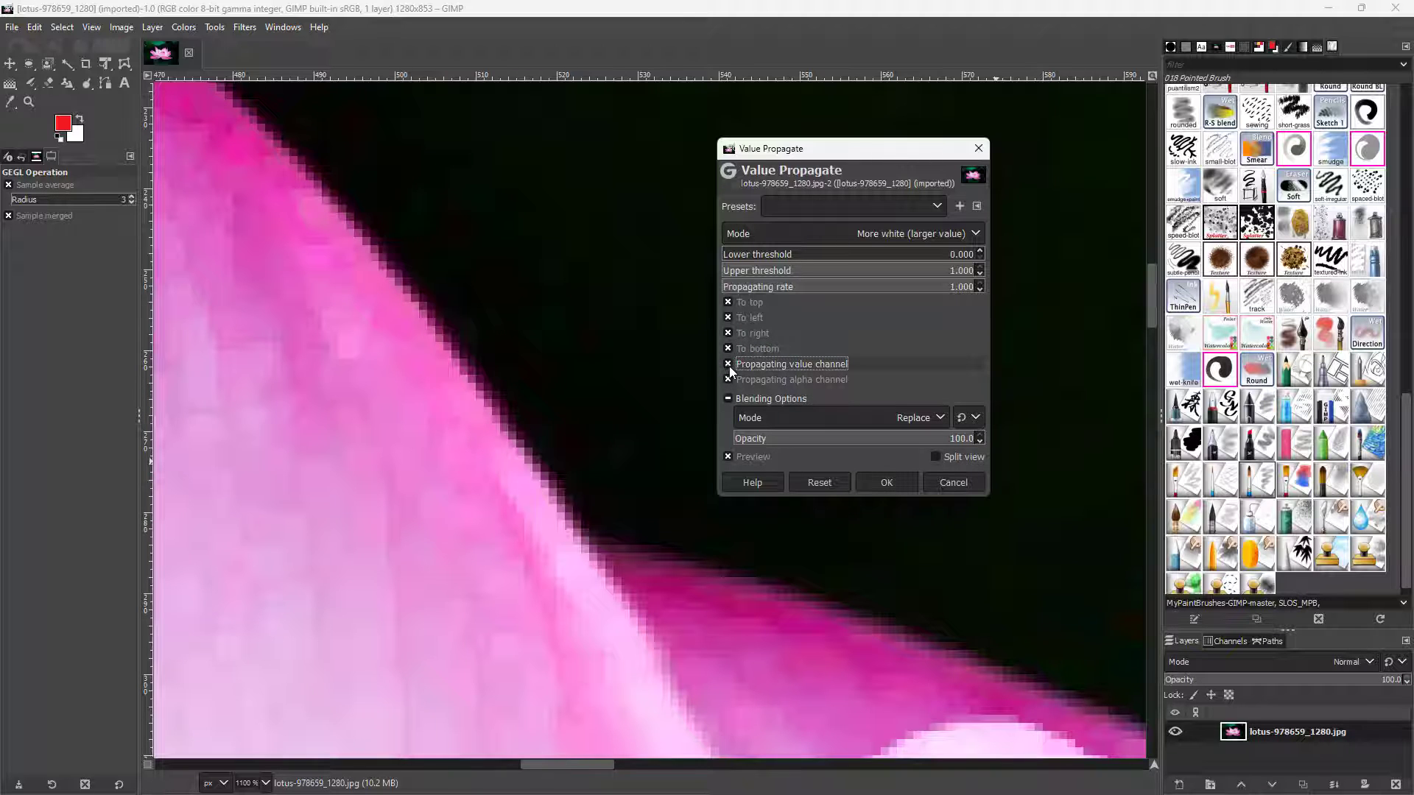
click(728, 364)
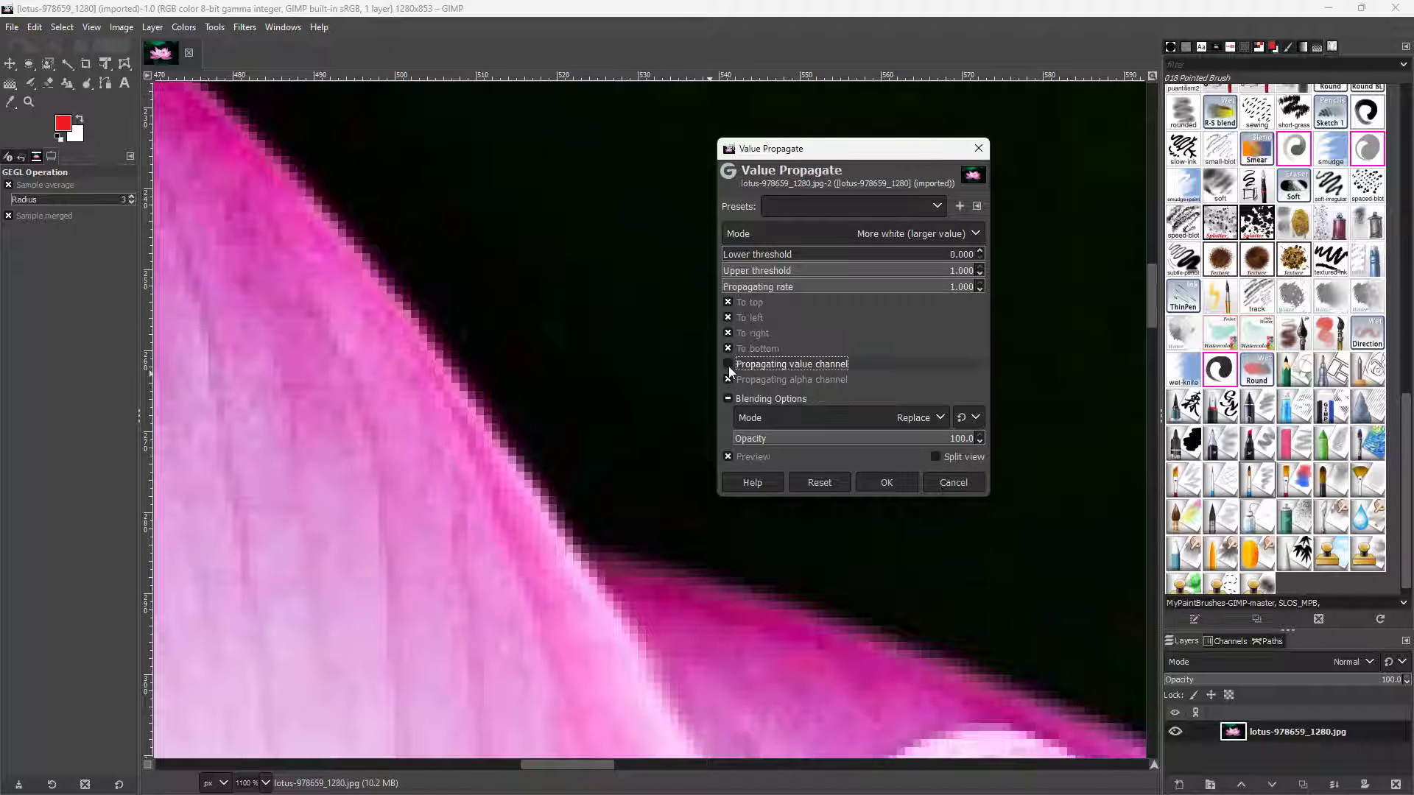
click(728, 380)
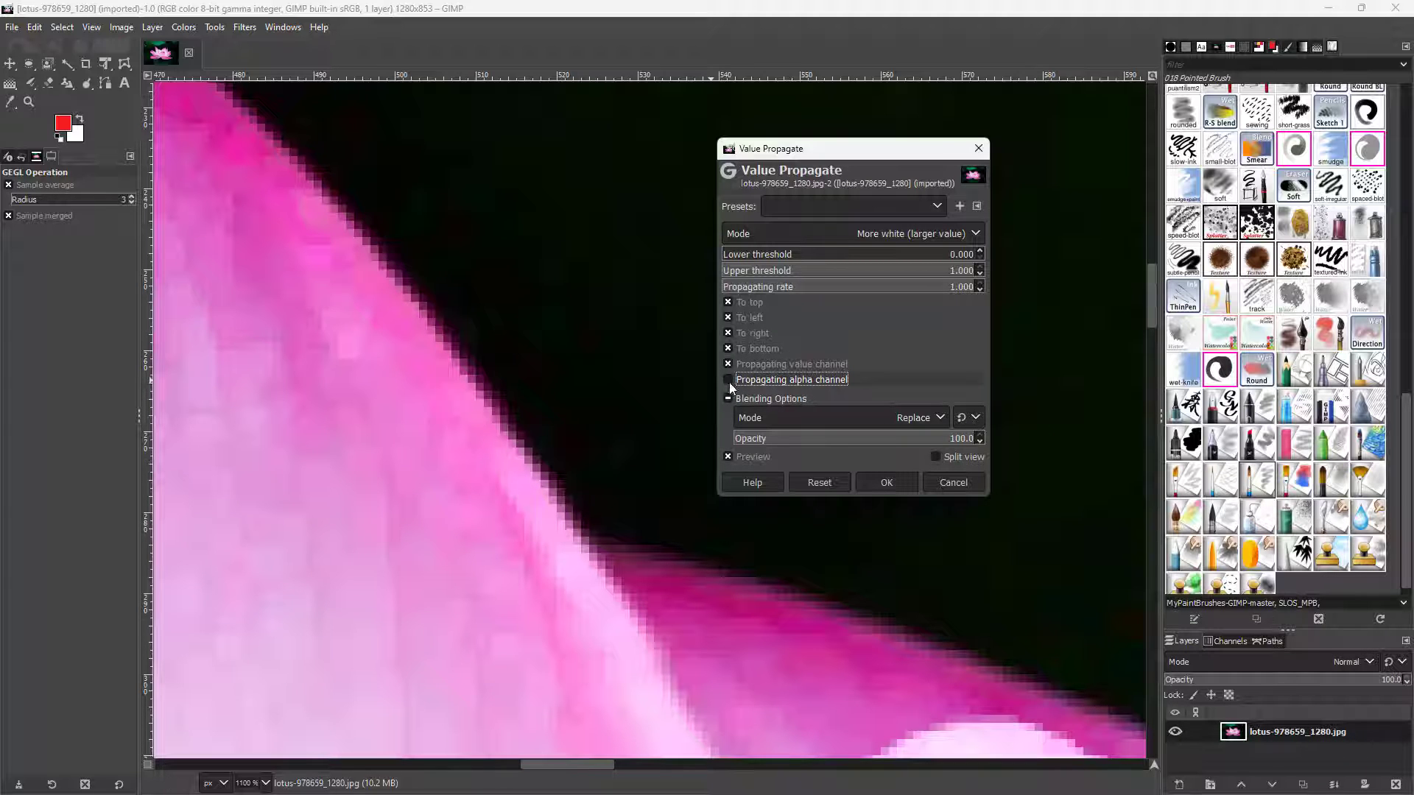
click(728, 380)
Try the More black (smaller value) mode, test its thresholds and propagating rate, and inspect the petals with them back at 0.000, 1.000 and 1.000
scroll(644, 397, down, 4)
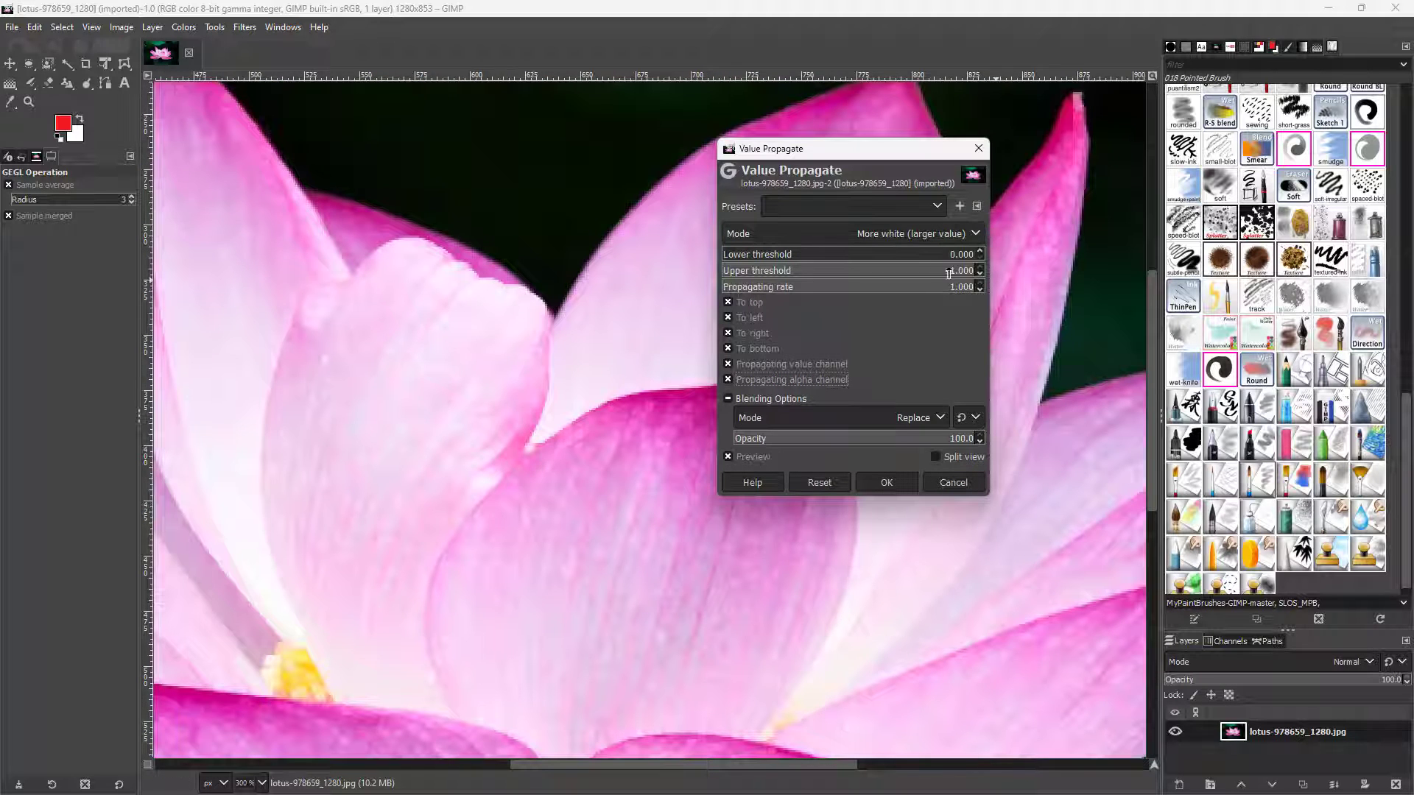
click(911, 233)
click(764, 269)
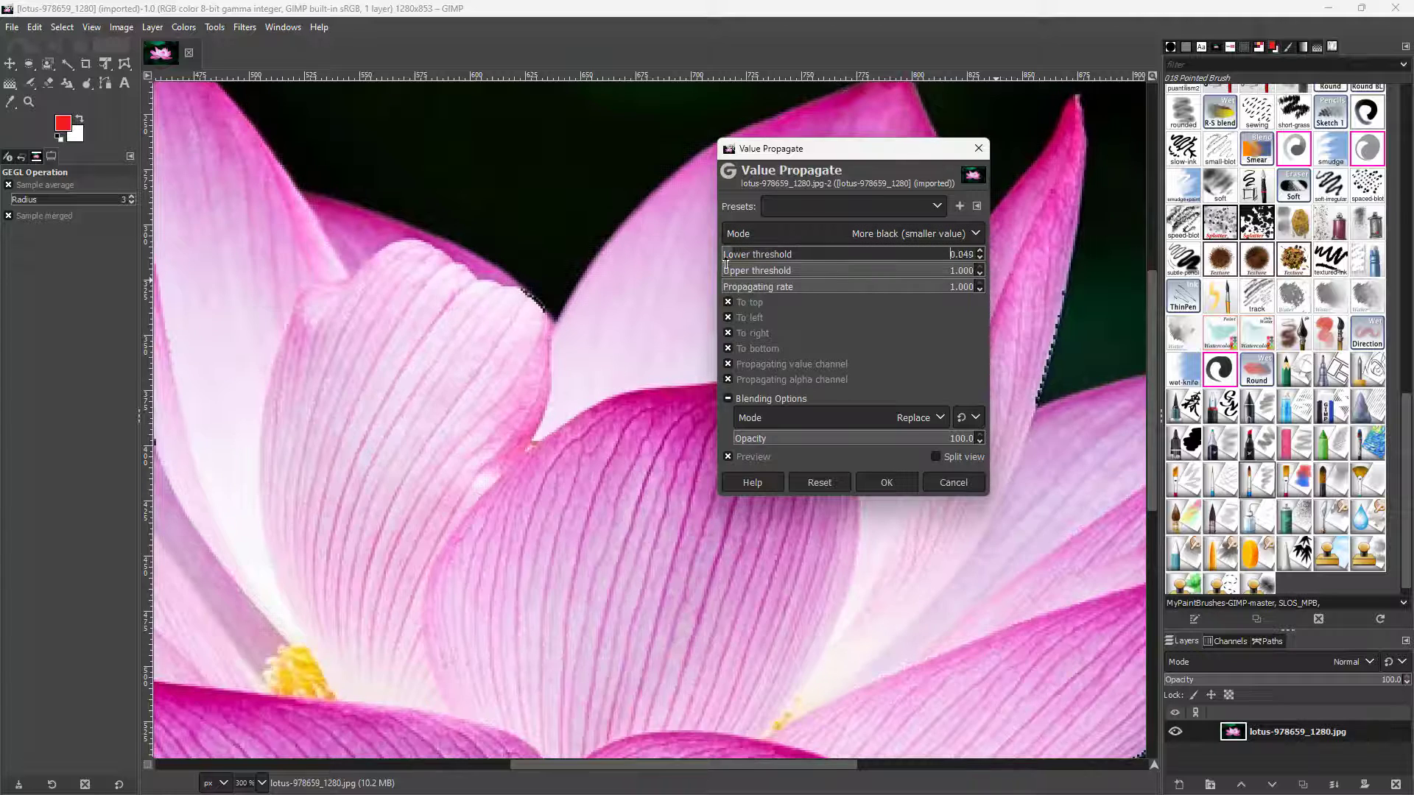
drag(784, 271, 1052, 289)
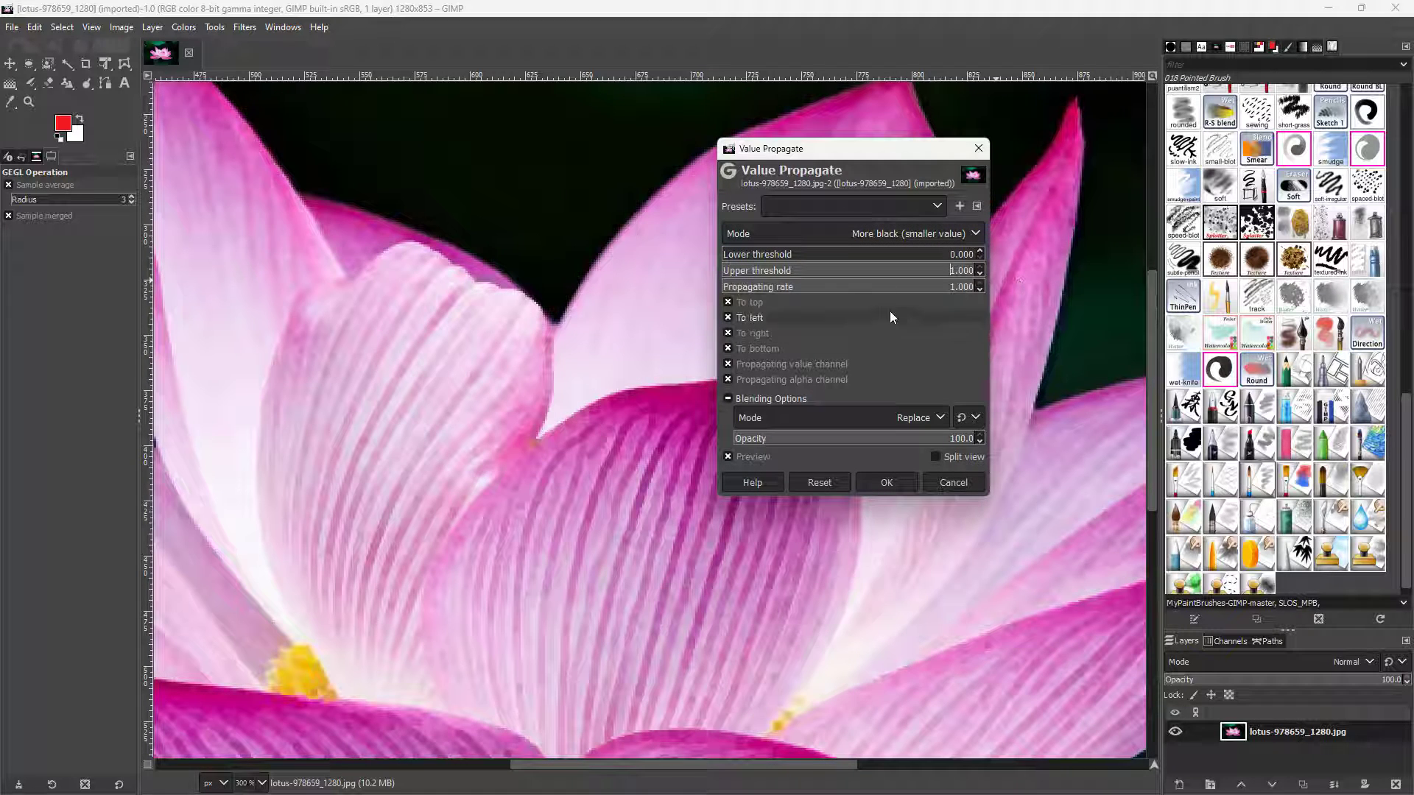
drag(801, 286, 1111, 313)
scroll(555, 418, down, 4)
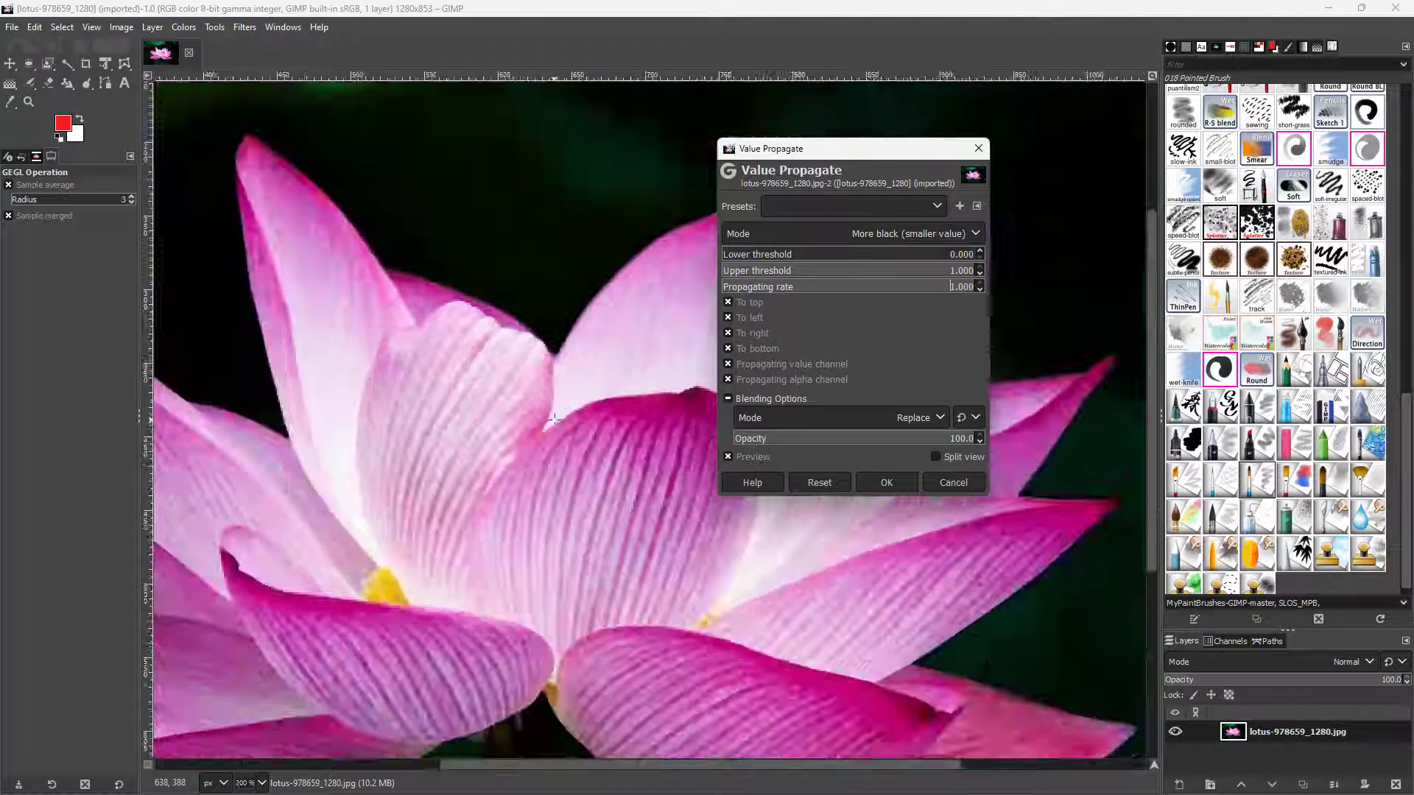
scroll(572, 461, up, 3)
scroll(572, 460, up, 2)
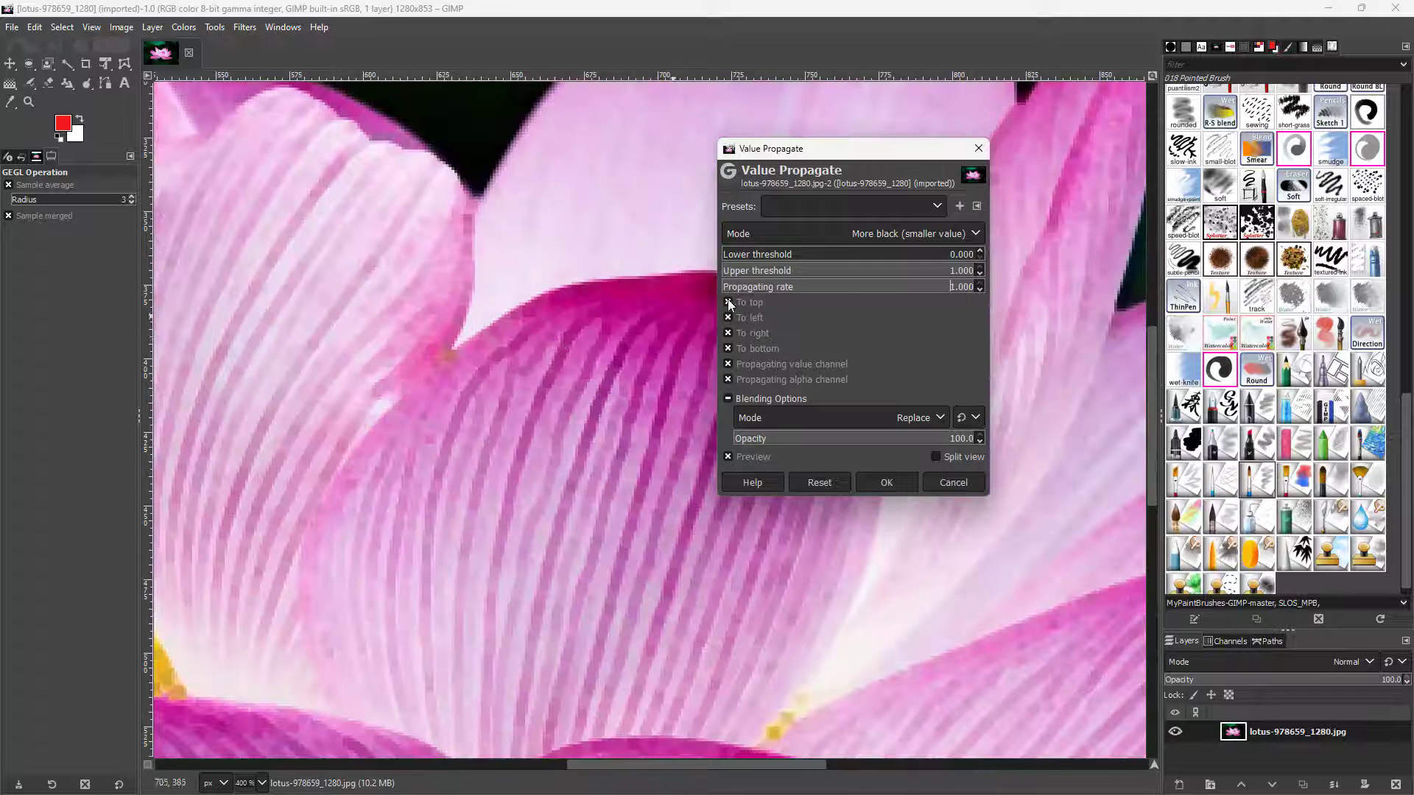
Try the Middle value to peaks propagation mode and inspect its effect on the petals
click(887, 235)
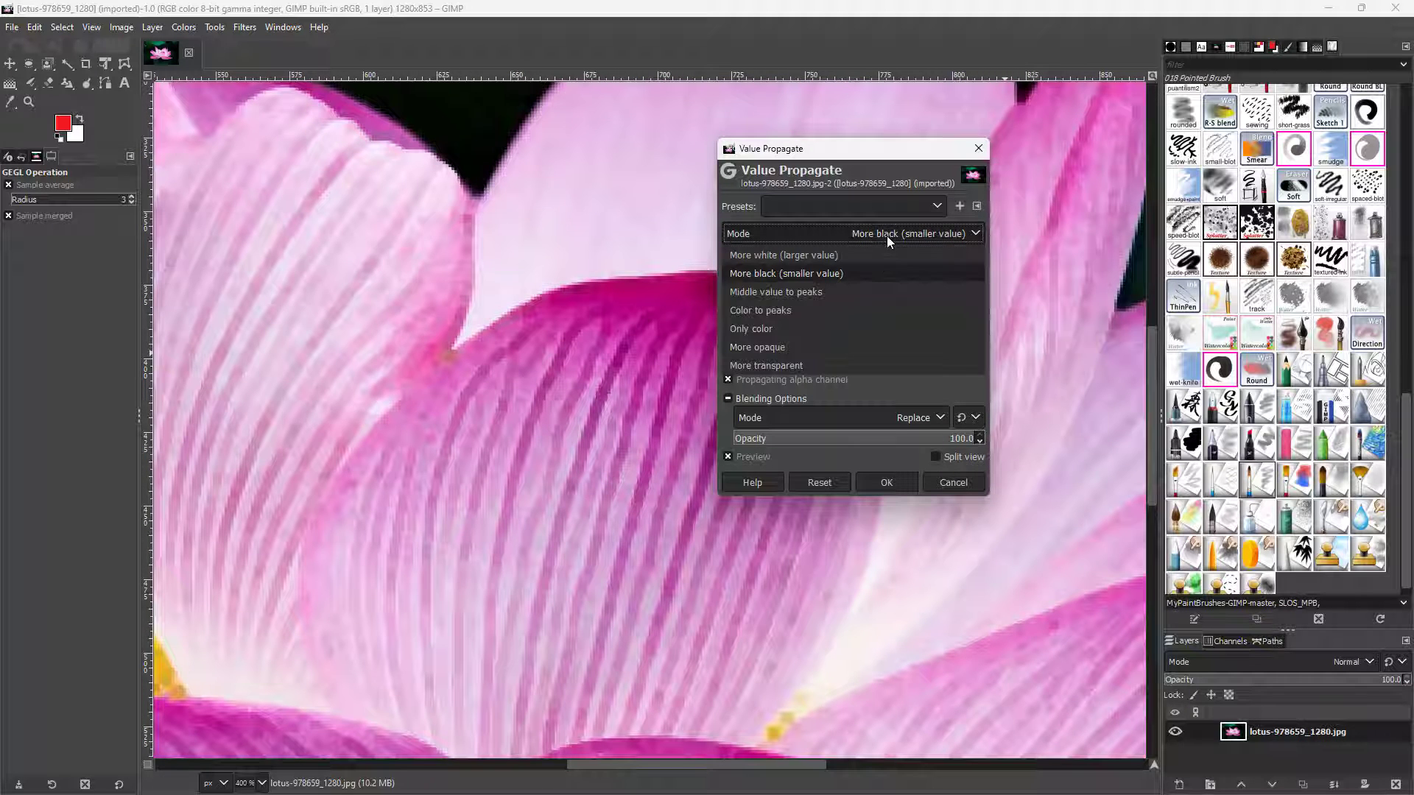
click(818, 294)
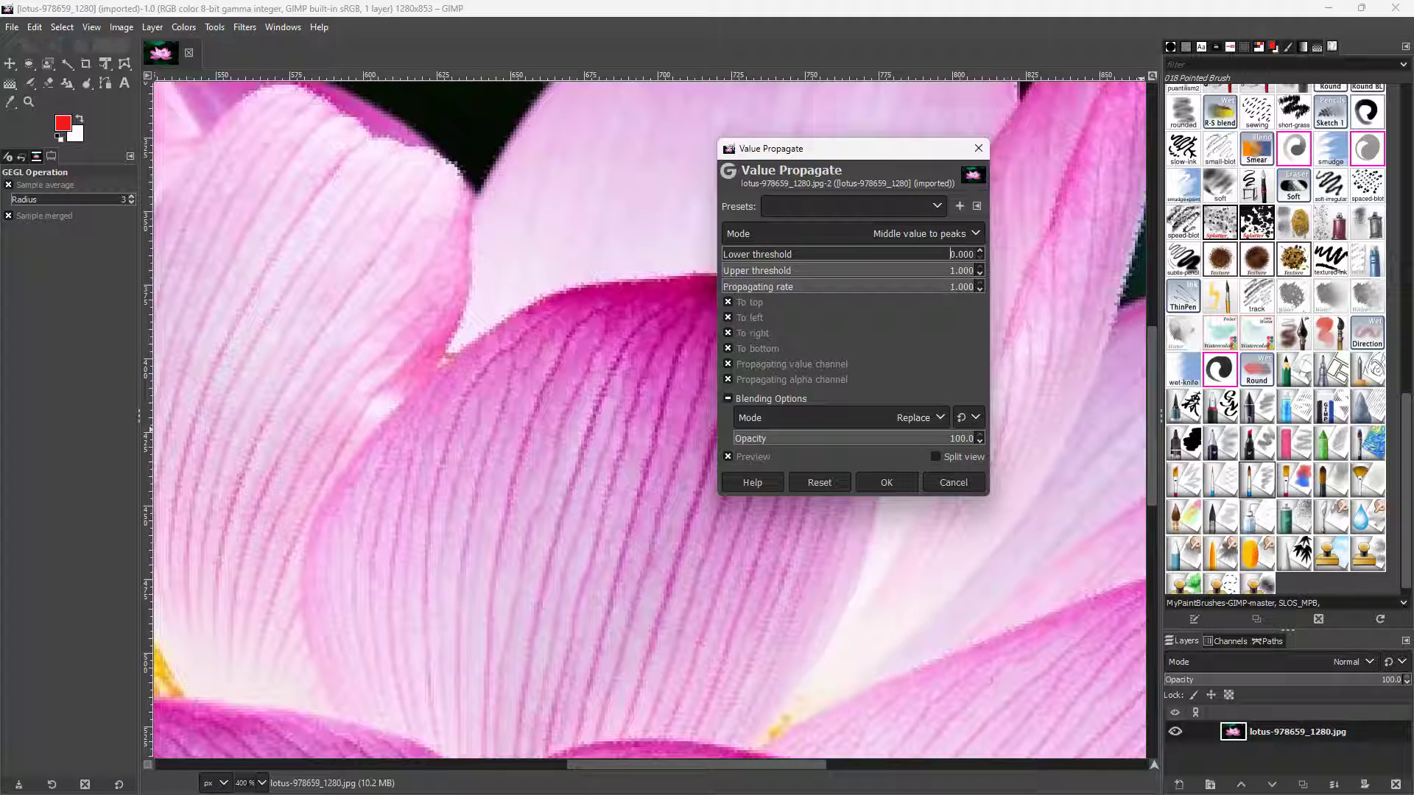
scroll(382, 356, up, 2)
scroll(502, 217, down, 8)
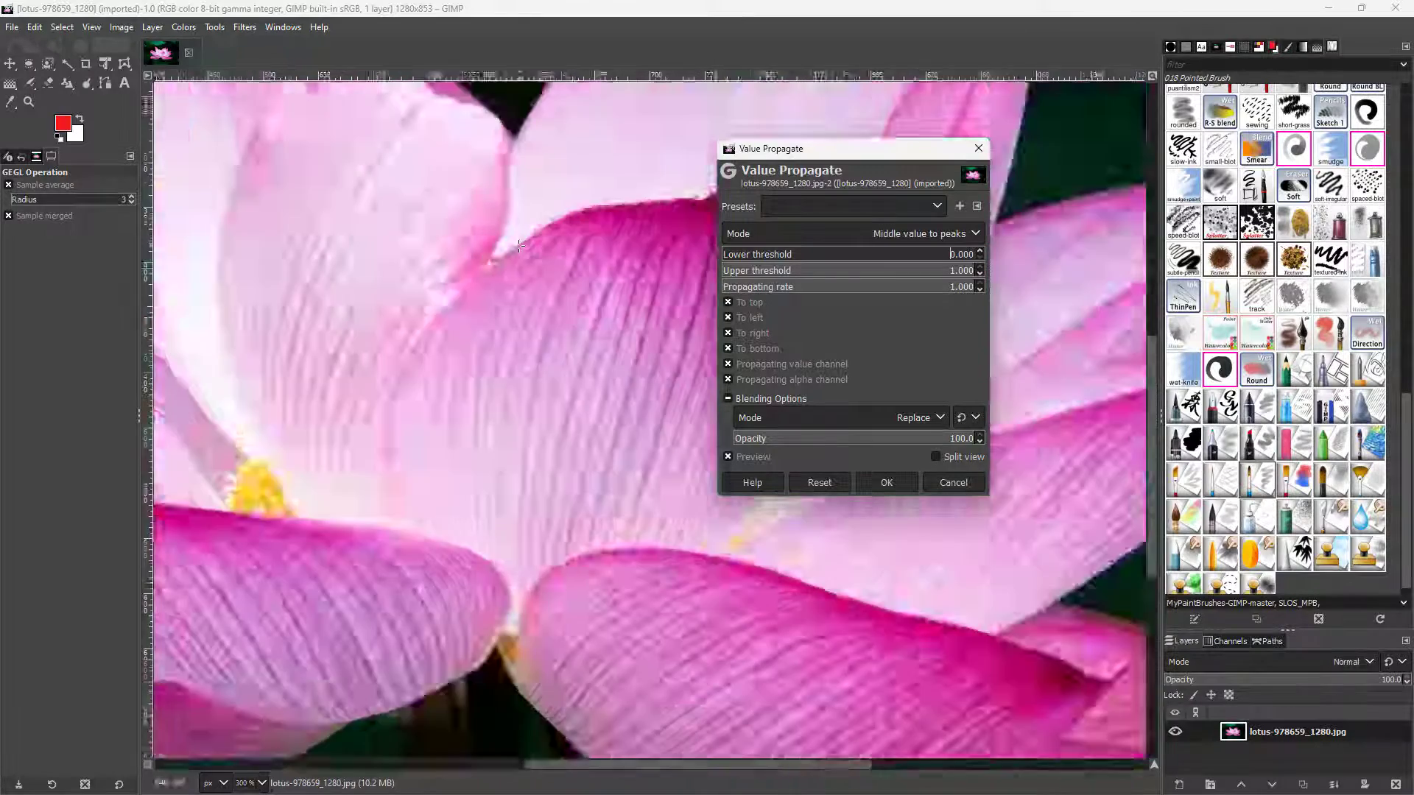
scroll(503, 218, up, 8)
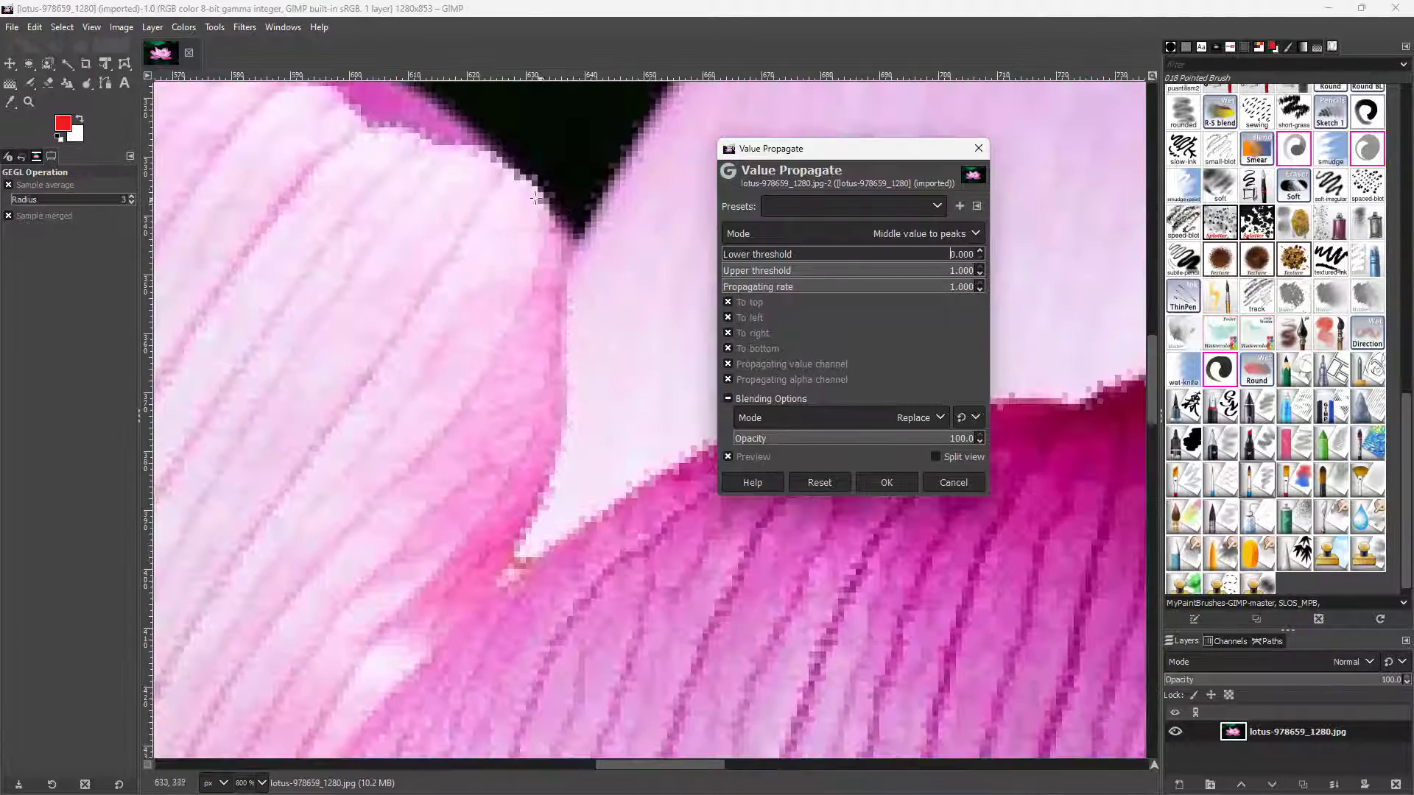
Set the propagation mode to Color to peaks and its color to purple 7723e3, checking the whole flower
click(905, 235)
click(807, 314)
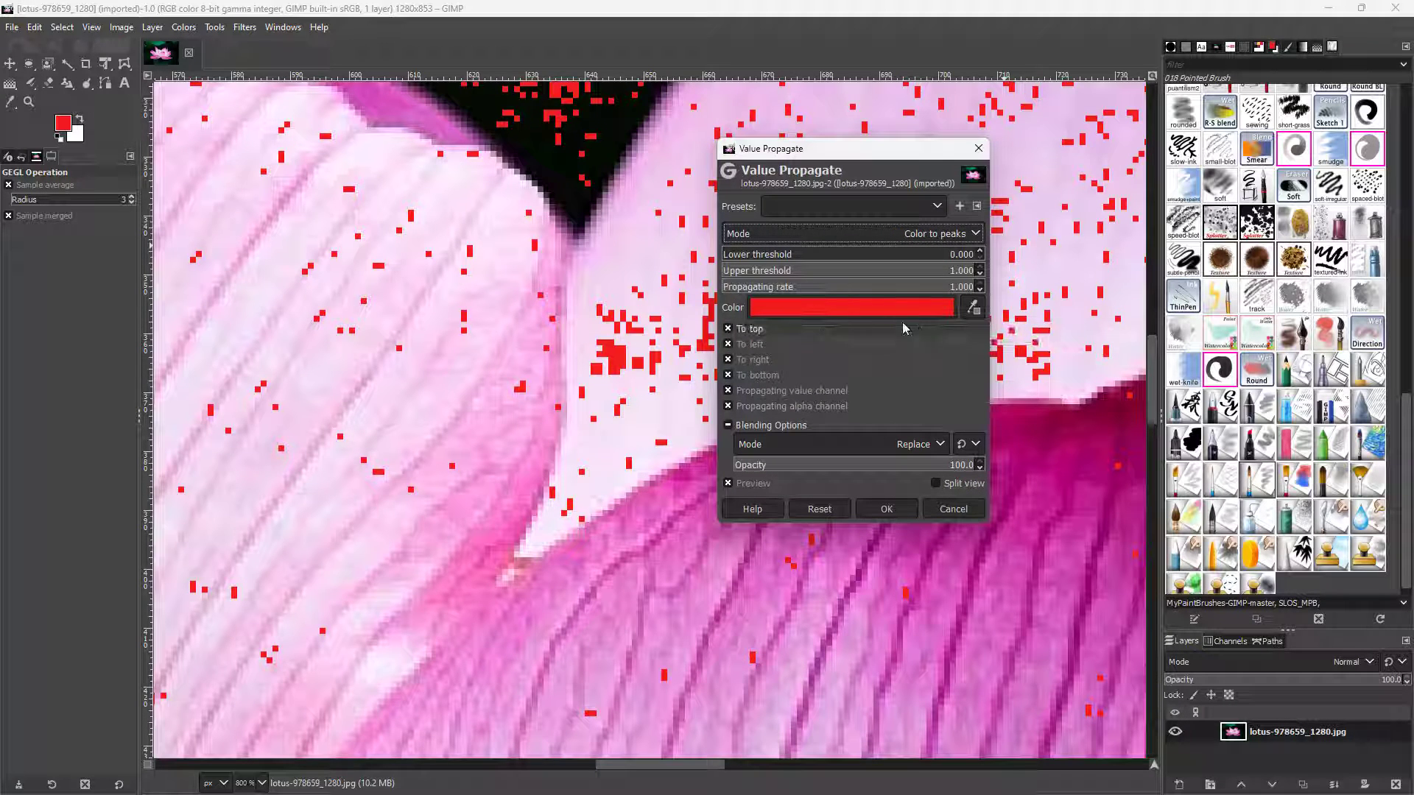
click(884, 310)
drag(820, 287, 844, 240)
drag(875, 289, 871, 273)
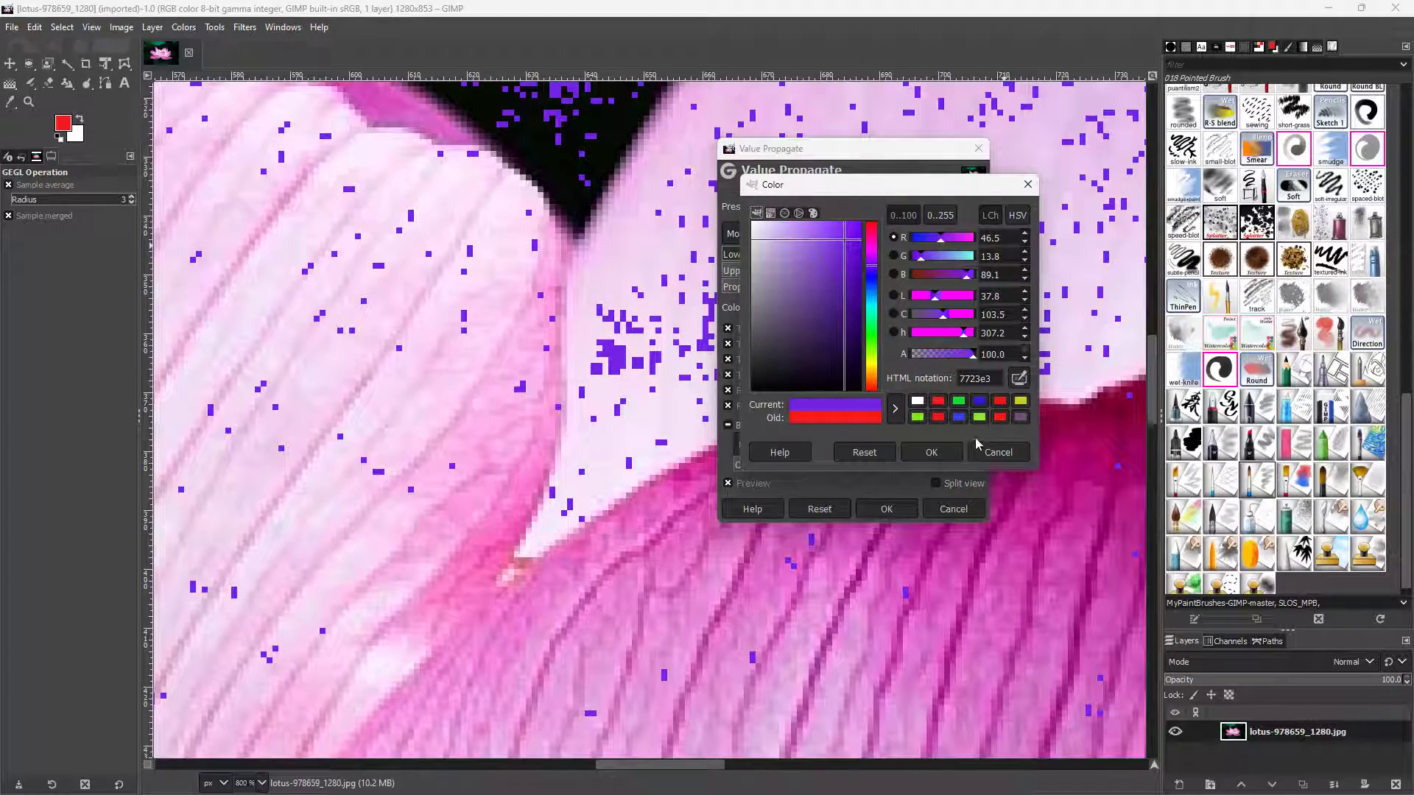
click(950, 450)
scroll(674, 326, down, 6)
scroll(674, 326, up, 3)
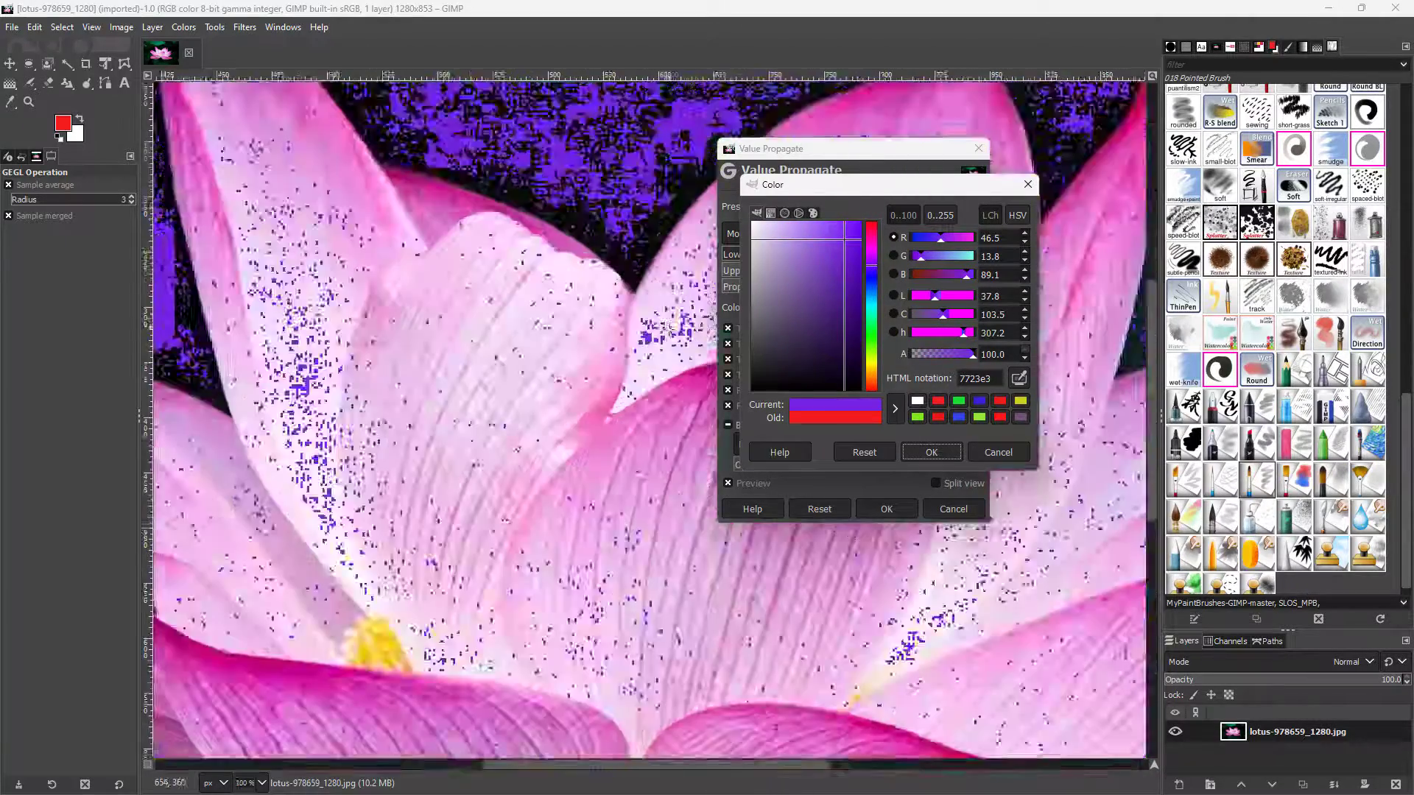
scroll(673, 326, down, 3)
scroll(673, 325, up, 2)
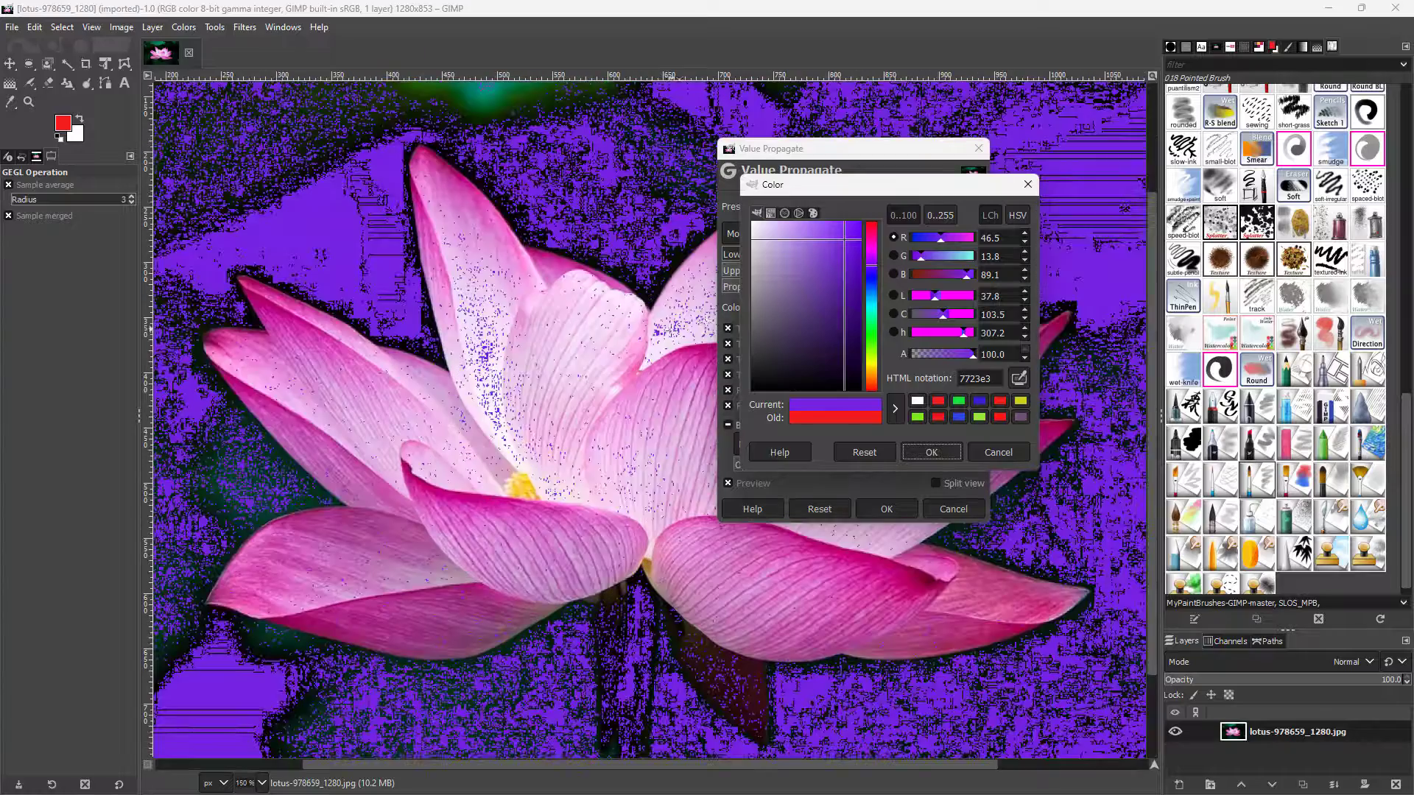
click(956, 452)
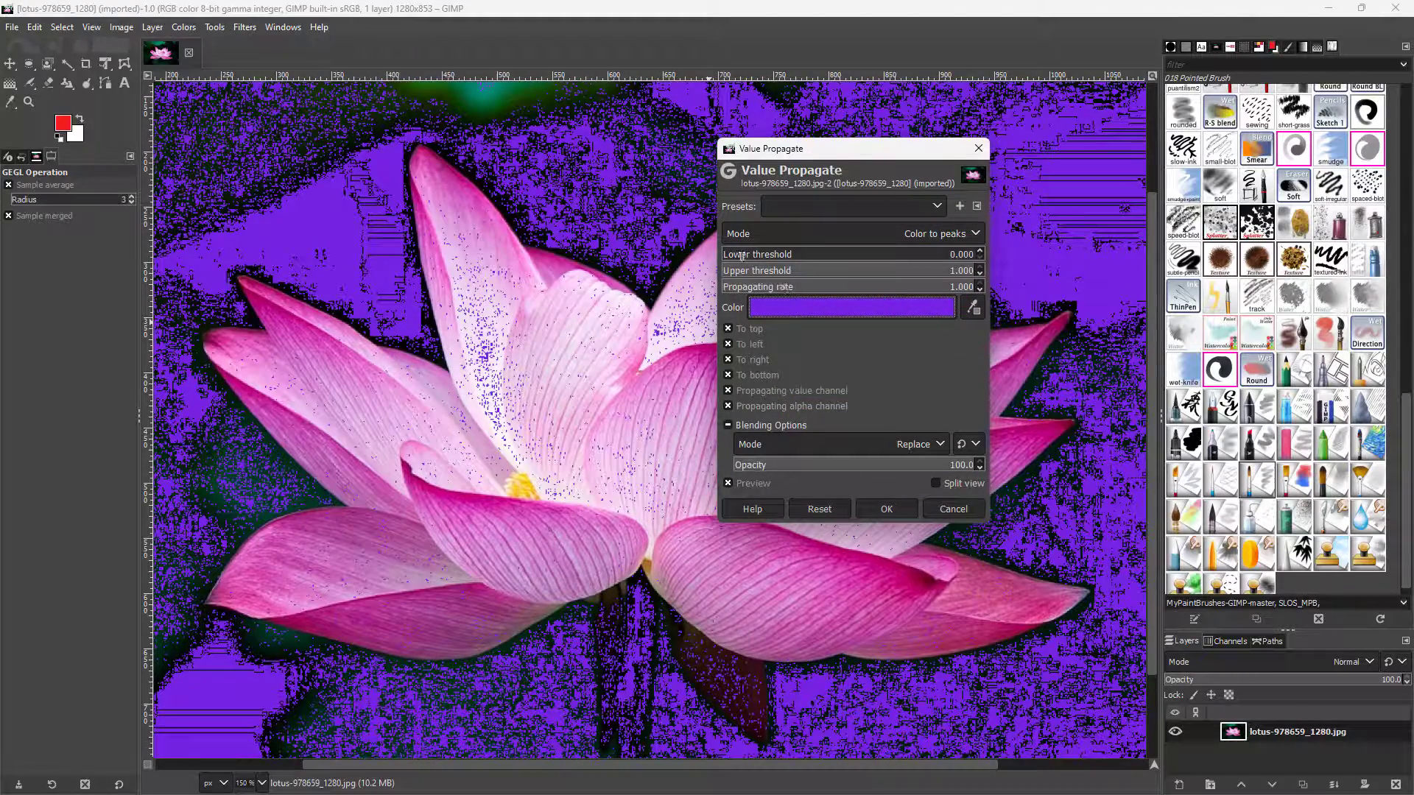
Keep the lower threshold at 0.000, and set the upper threshold to 0.602 and the propagating rate to 0.549
mouse_move(741, 255)
mouse_down()
mouse_move(764, 256)
mouse_move(719, 259)
mouse_up()
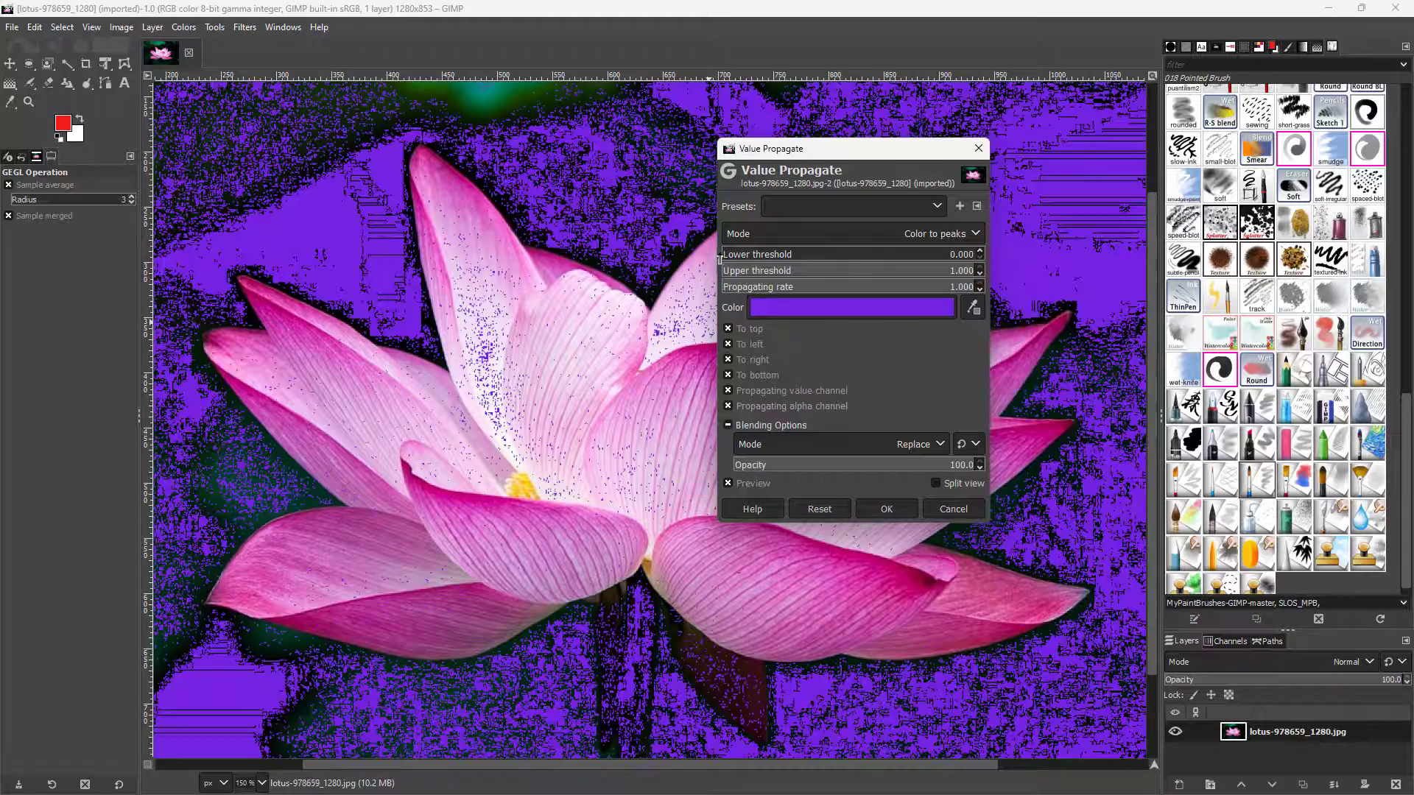
drag(808, 271, 876, 277)
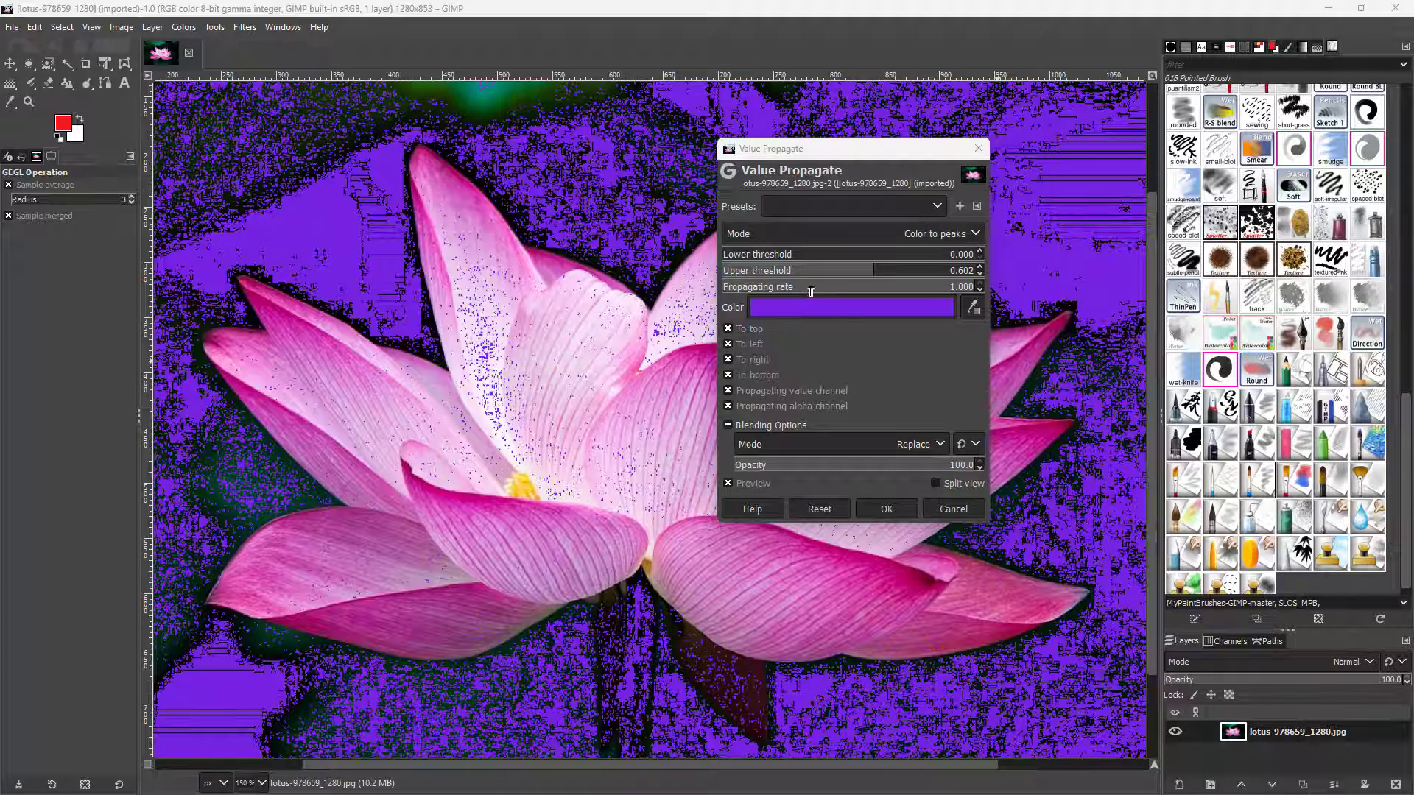
drag(810, 287, 861, 288)
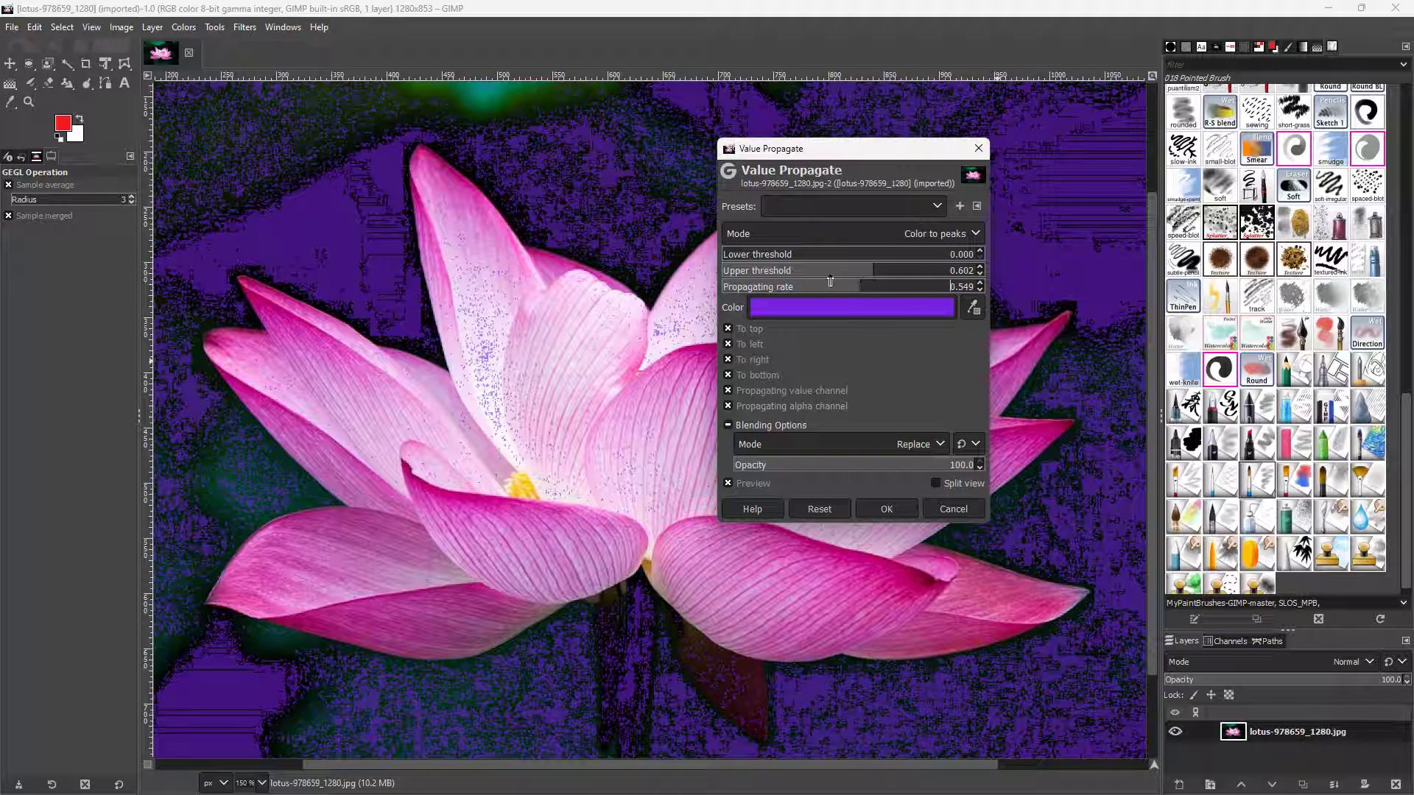
Switch the propagation mode to Only color
click(926, 231)
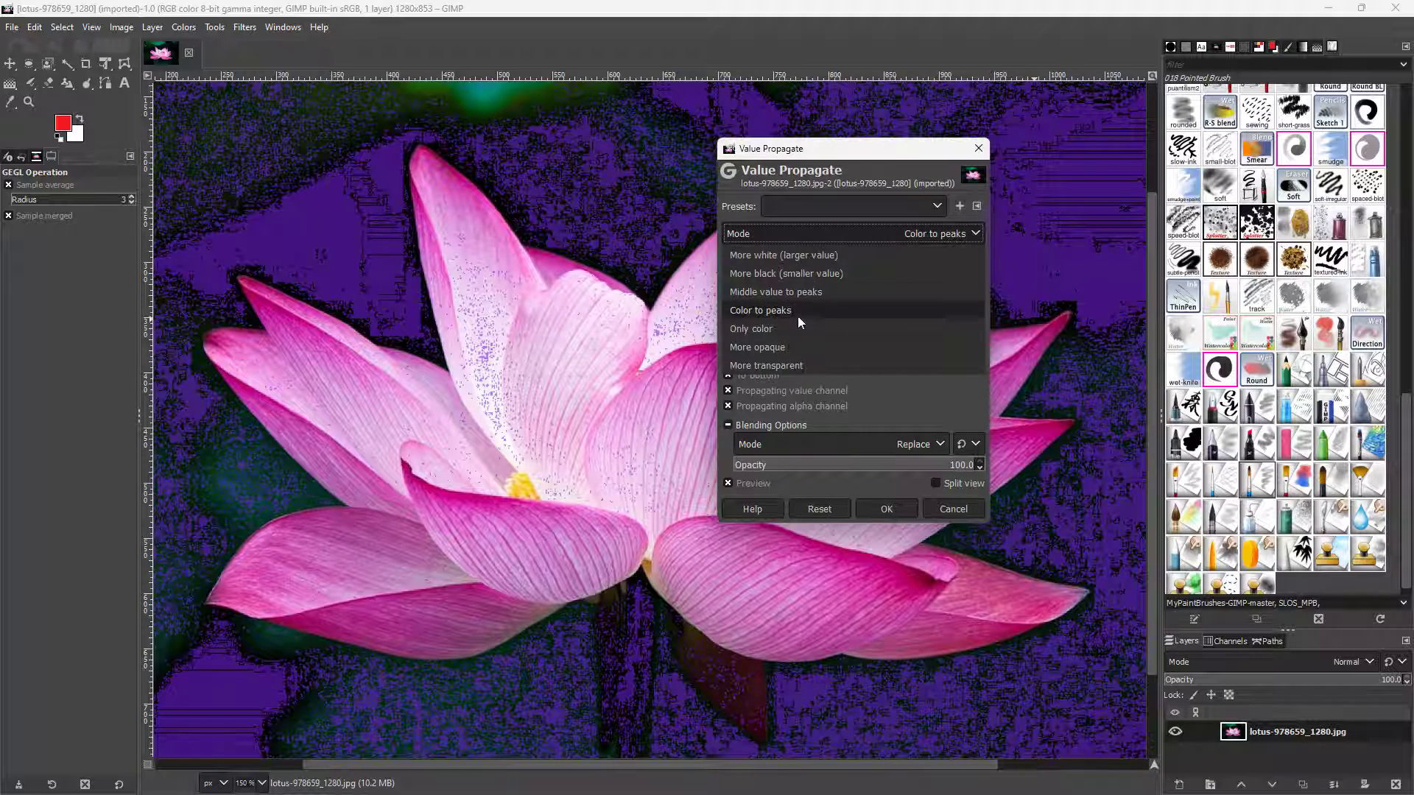
click(775, 330)
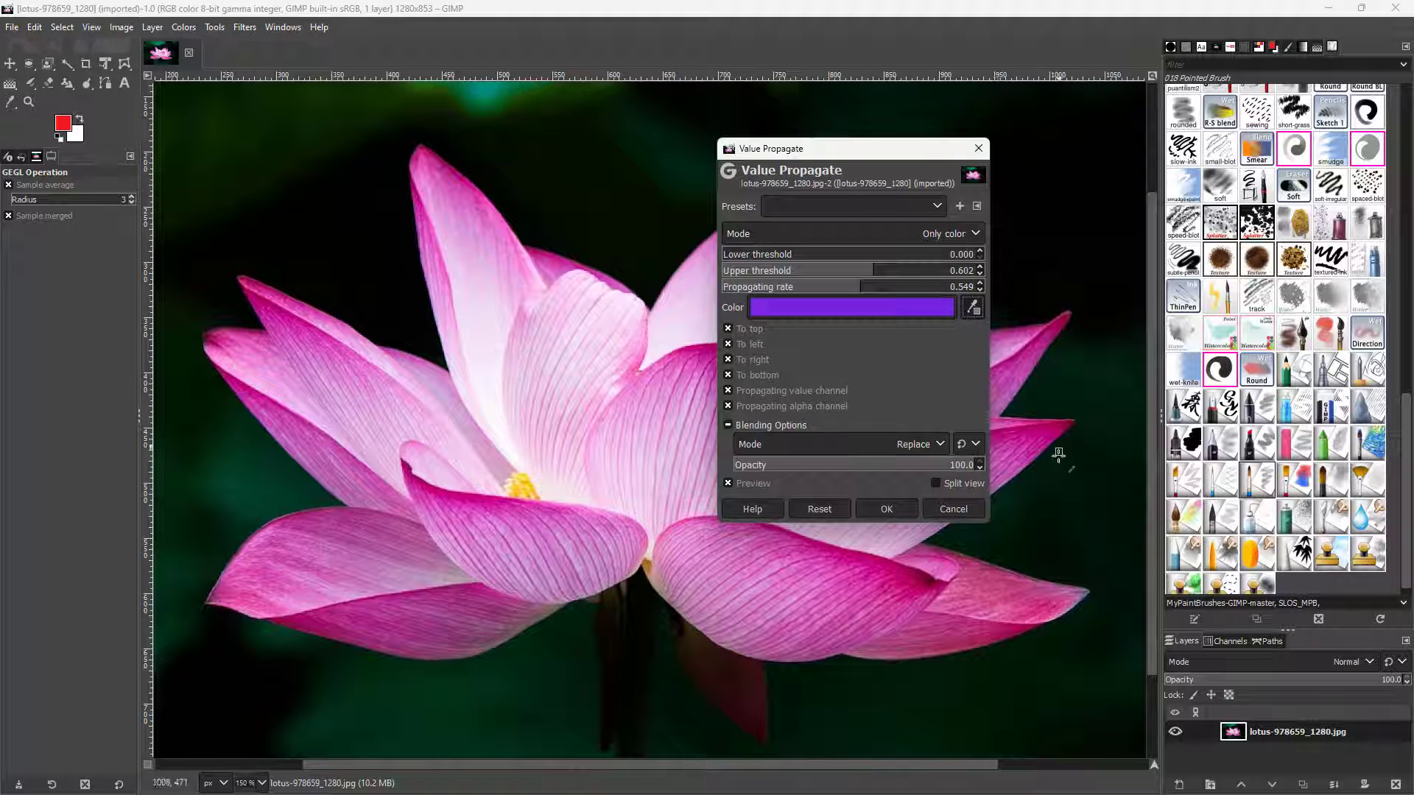
Change the propagation color to pink f258c0 for the Only color mode
click(976, 308)
drag(897, 152, 1065, 247)
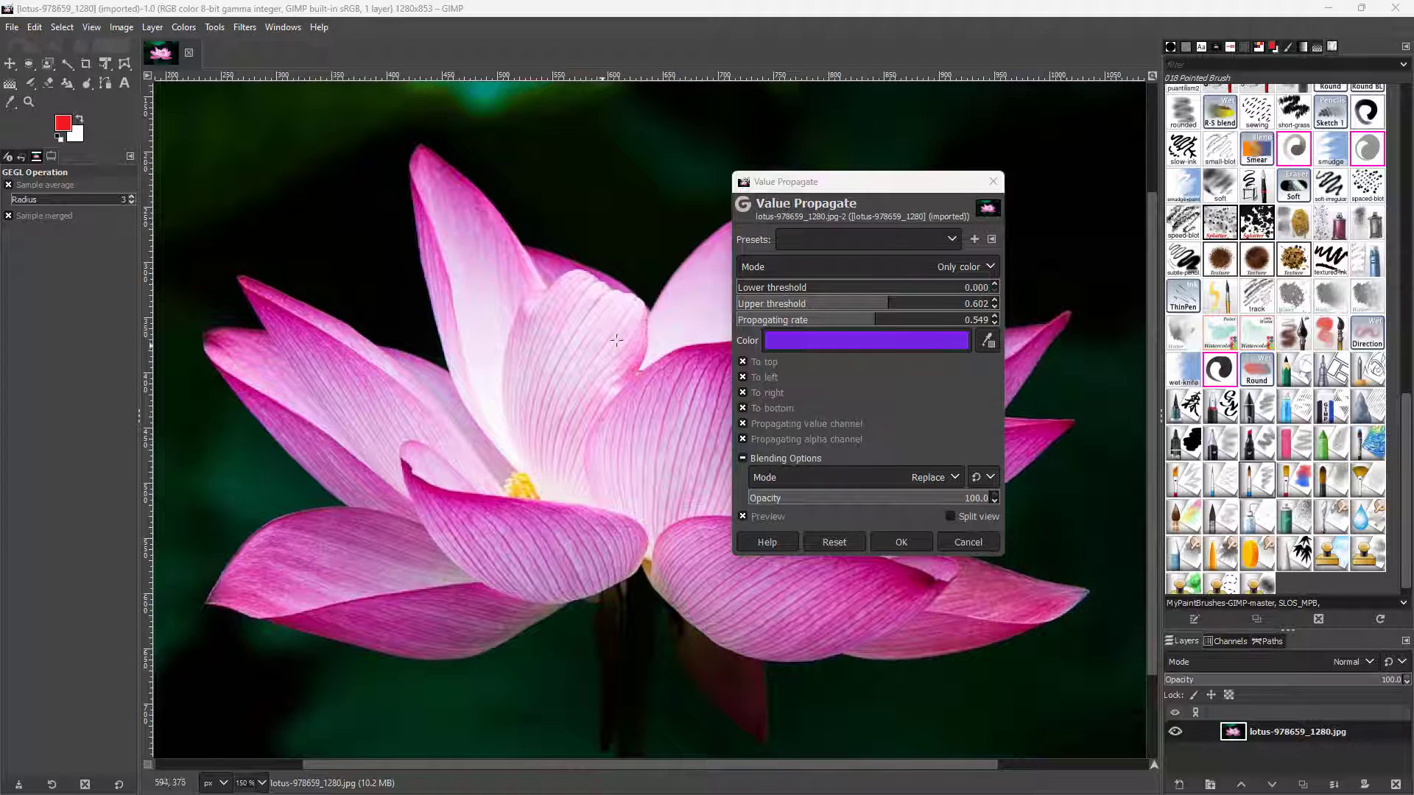
click(668, 356)
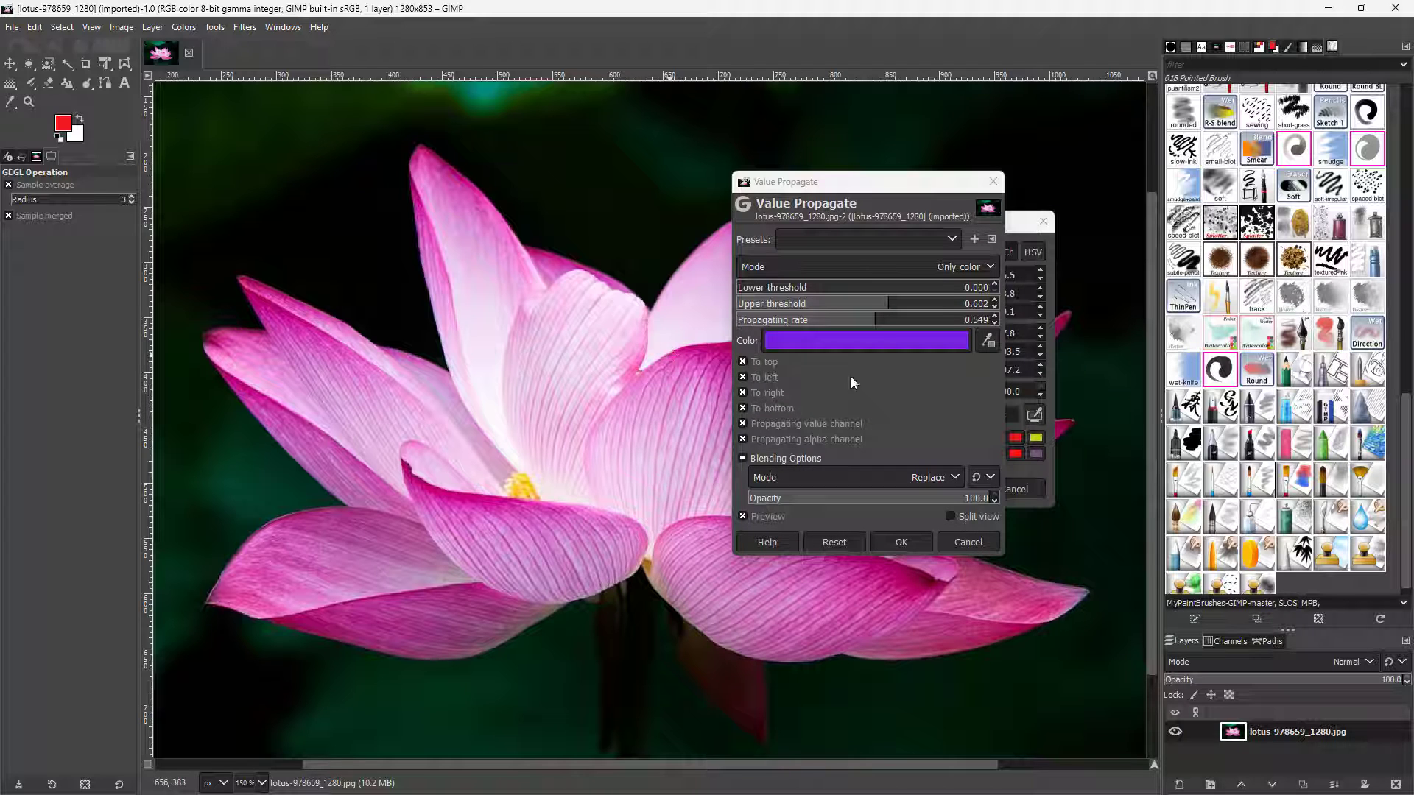
click(1012, 224)
drag(866, 294, 870, 337)
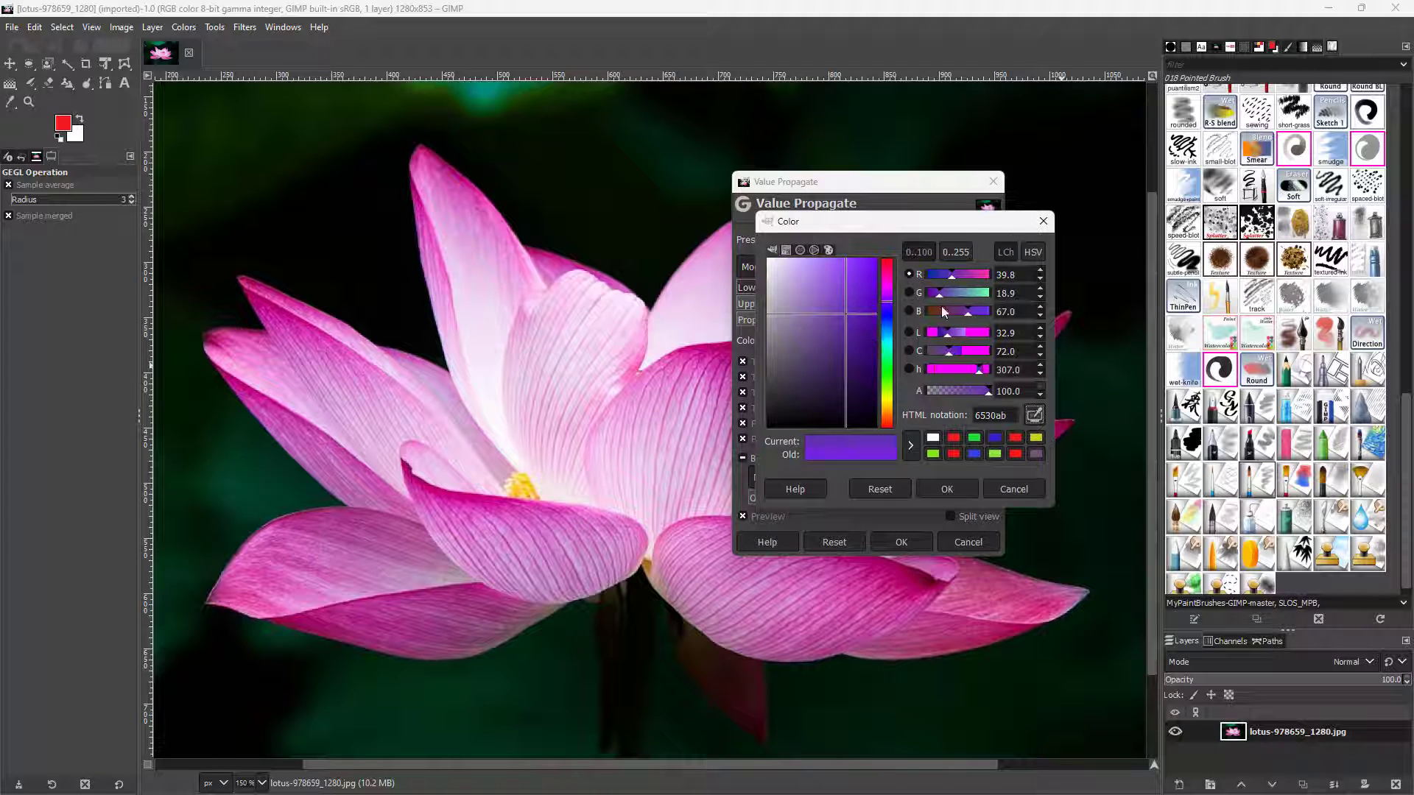
drag(940, 369, 960, 369)
drag(865, 324, 836, 278)
click(881, 278)
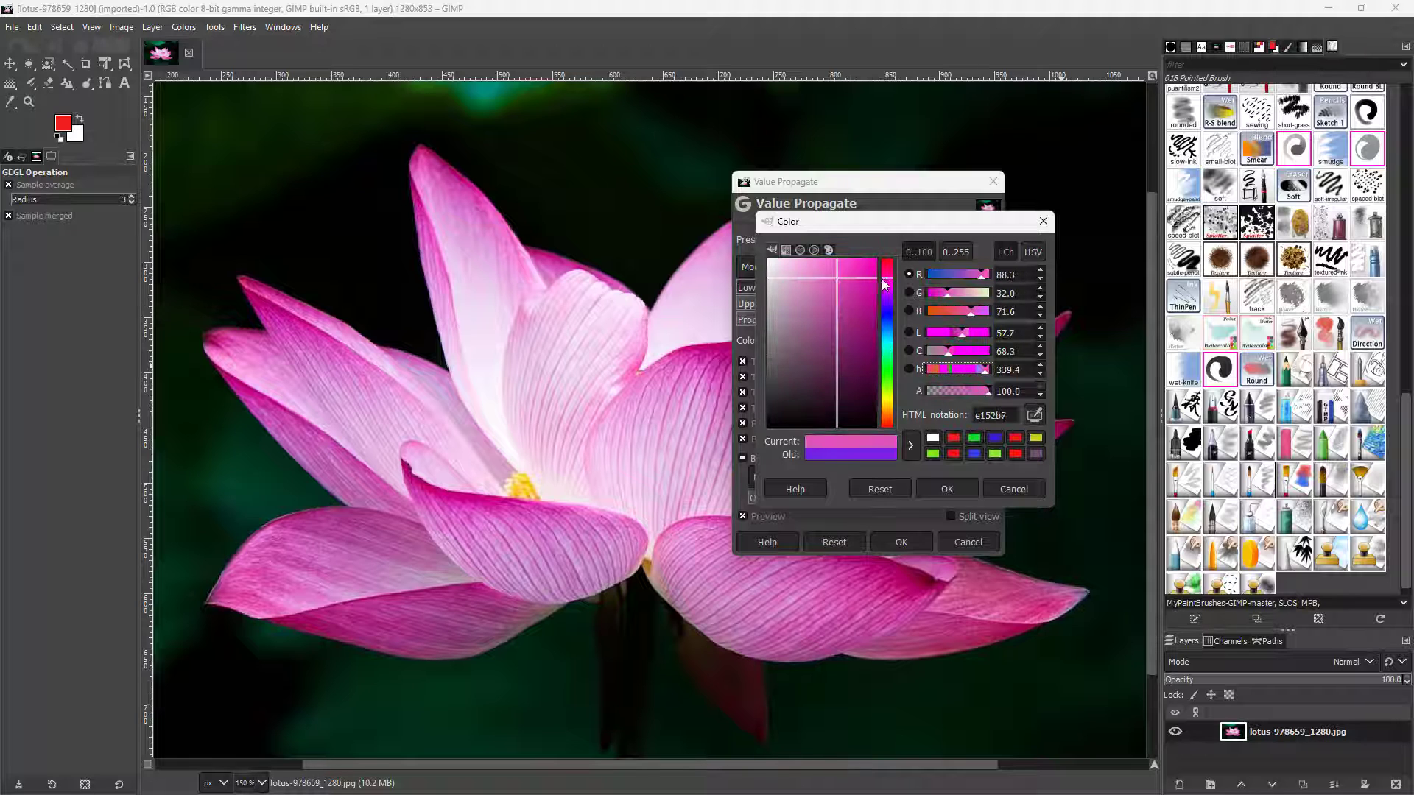
click(836, 267)
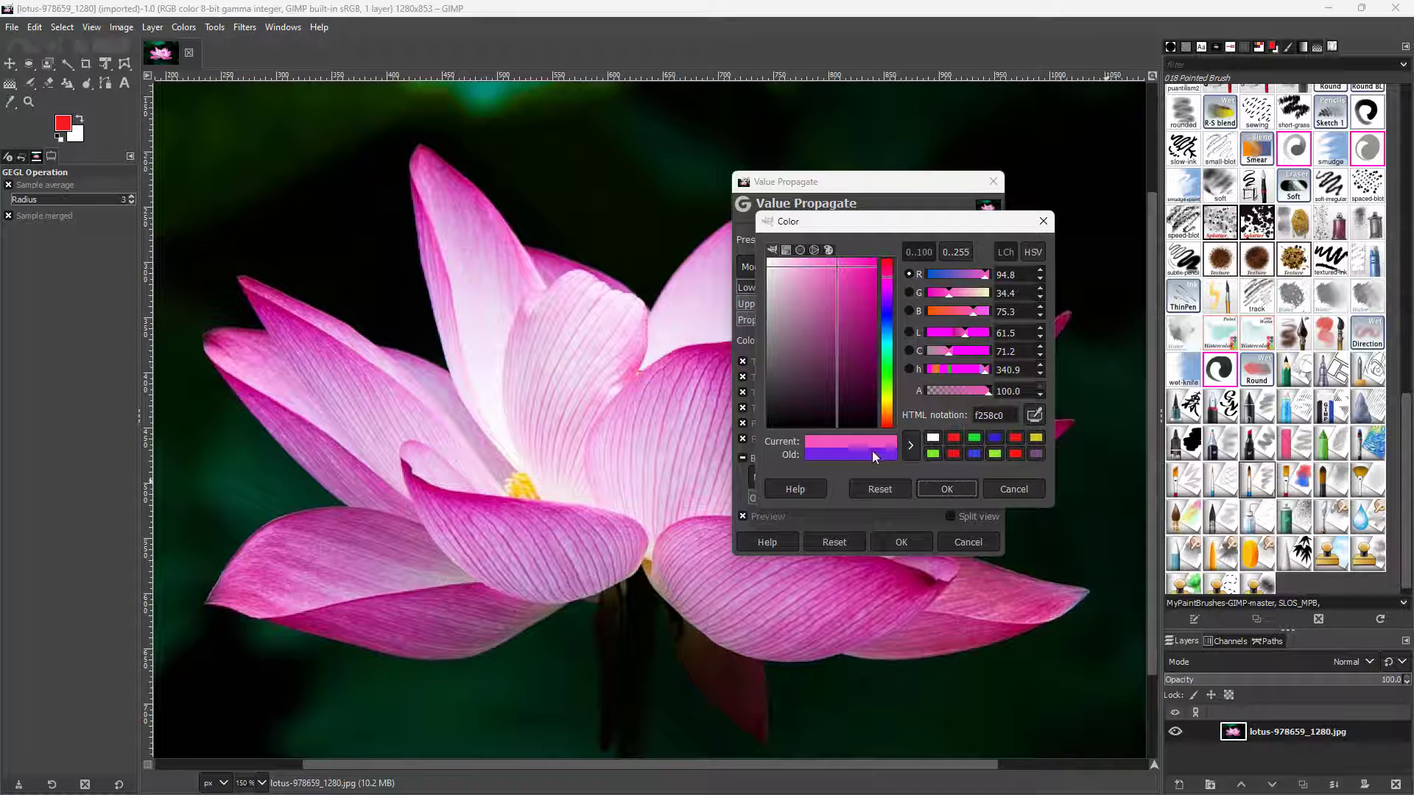
click(947, 490)
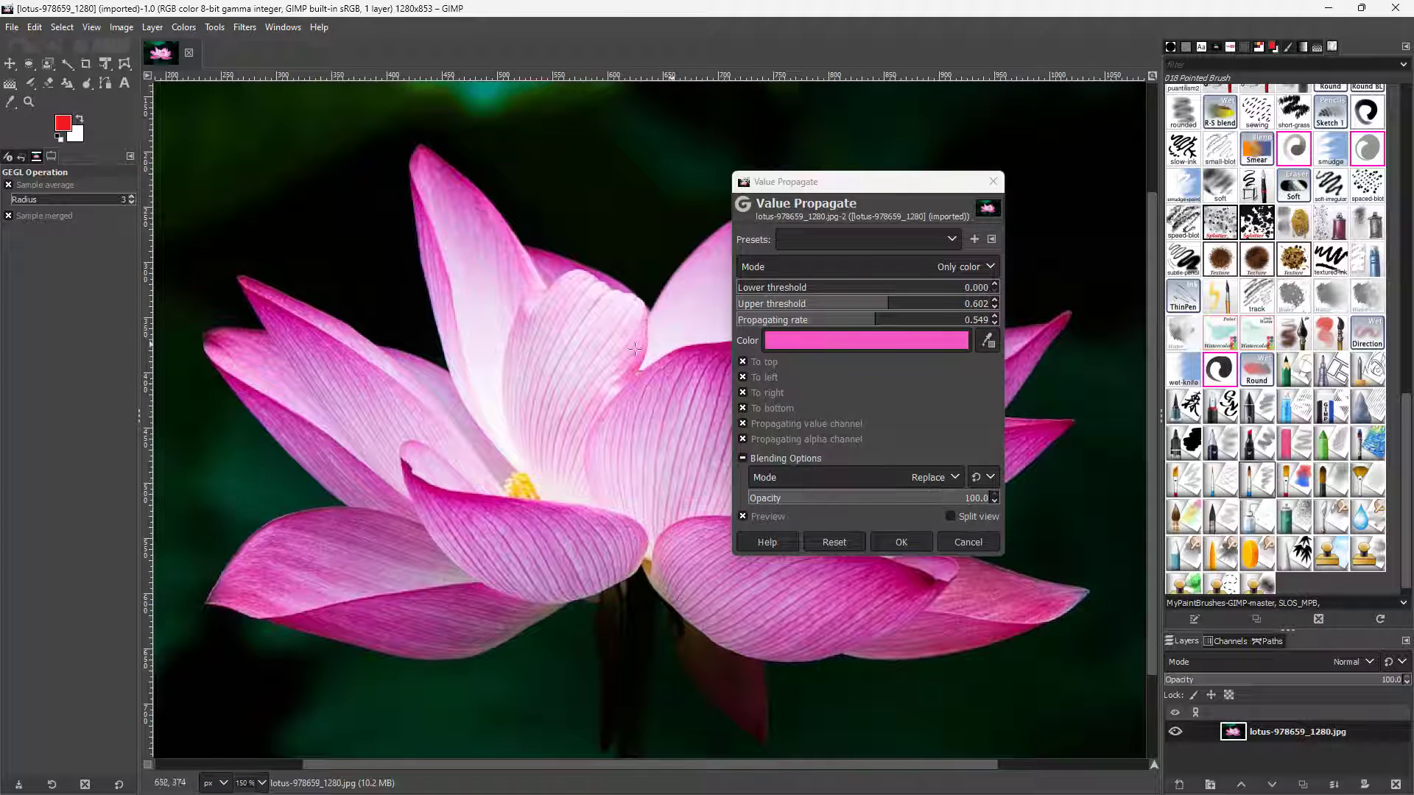
Set the upper threshold and the propagating rate both to 0.000 while checking the petals up close
scroll(448, 161, up, 4)
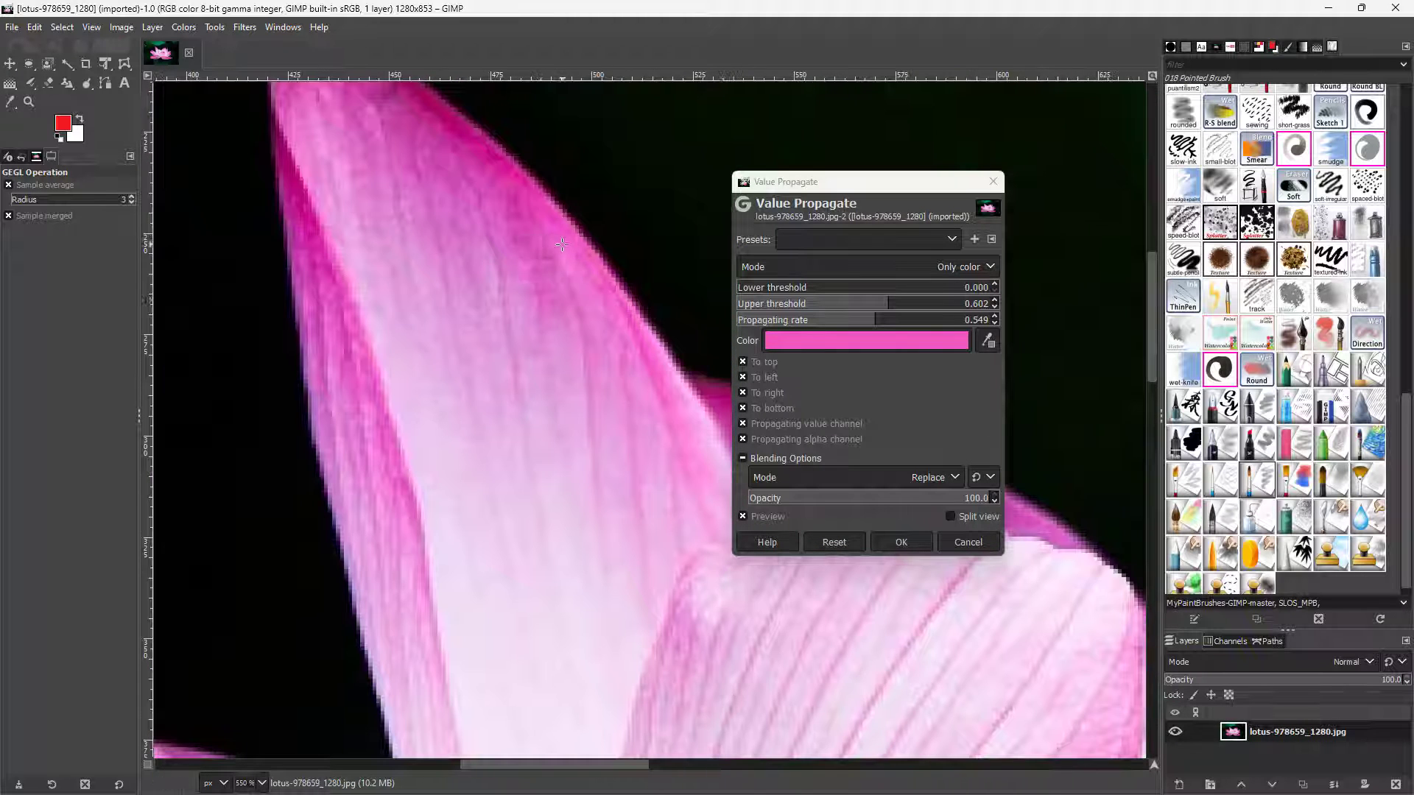
drag(843, 309, 664, 300)
drag(798, 321, 719, 317)
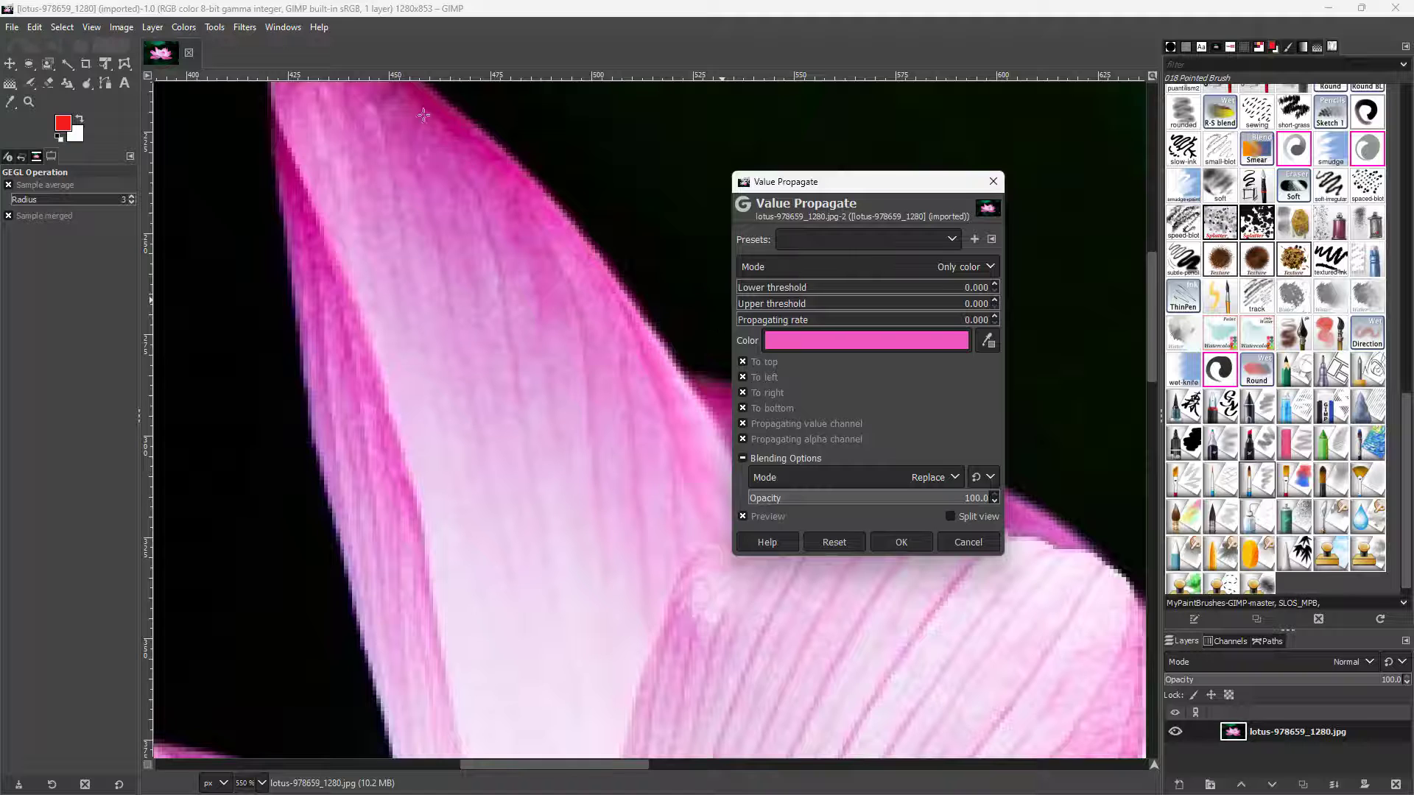
Try the More opaque propagation mode and inspect its effect on the whole flower
click(972, 268)
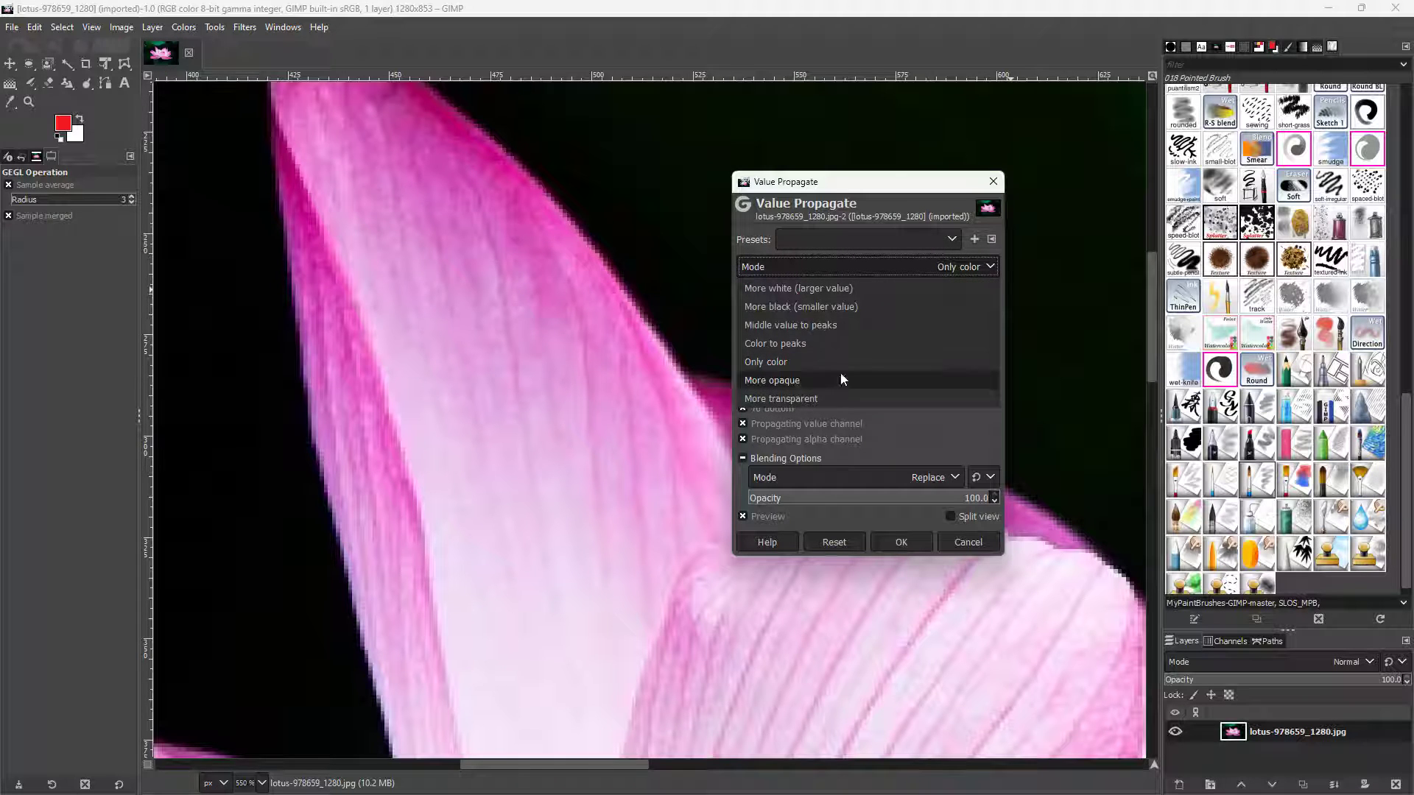
click(799, 384)
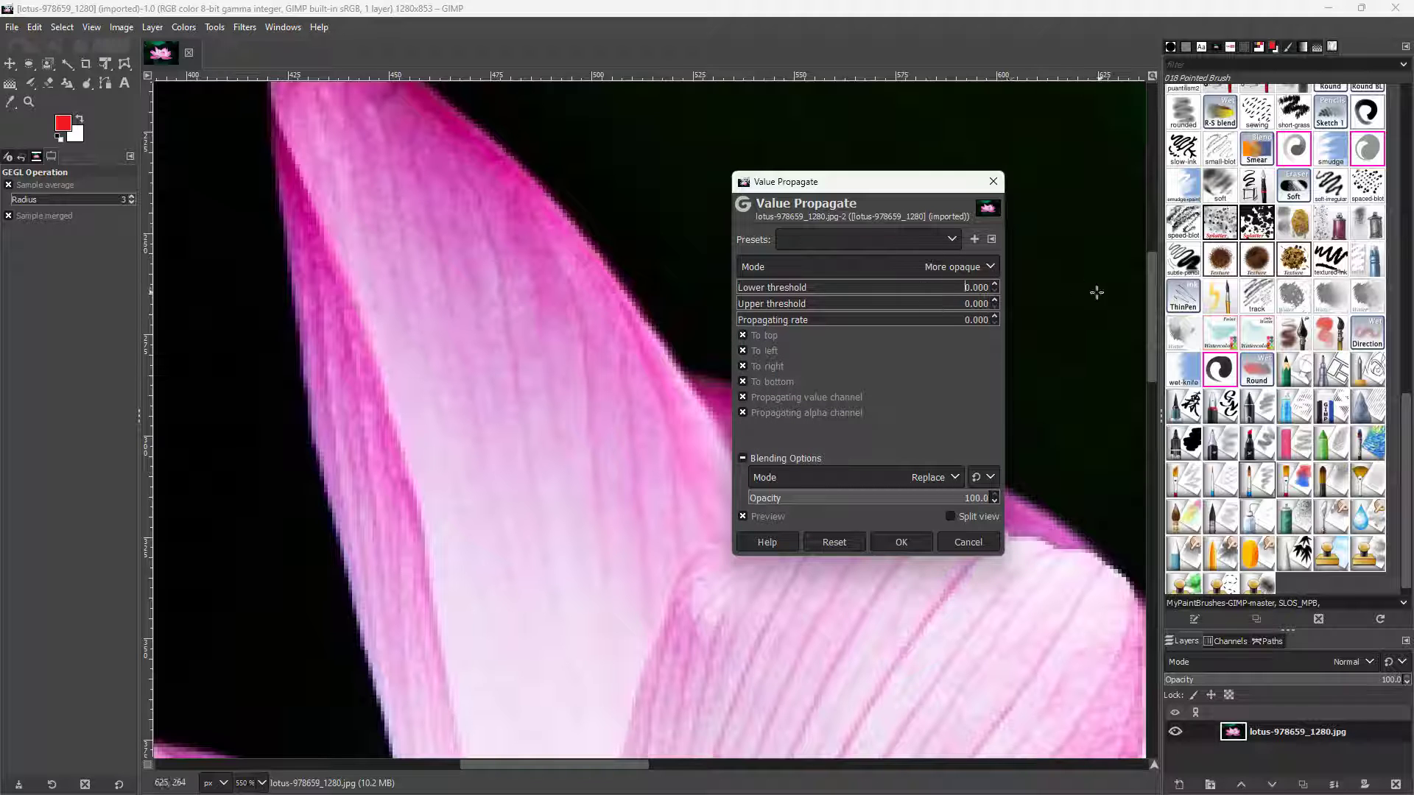
scroll(570, 333, down, 8)
scroll(529, 398, up, 3)
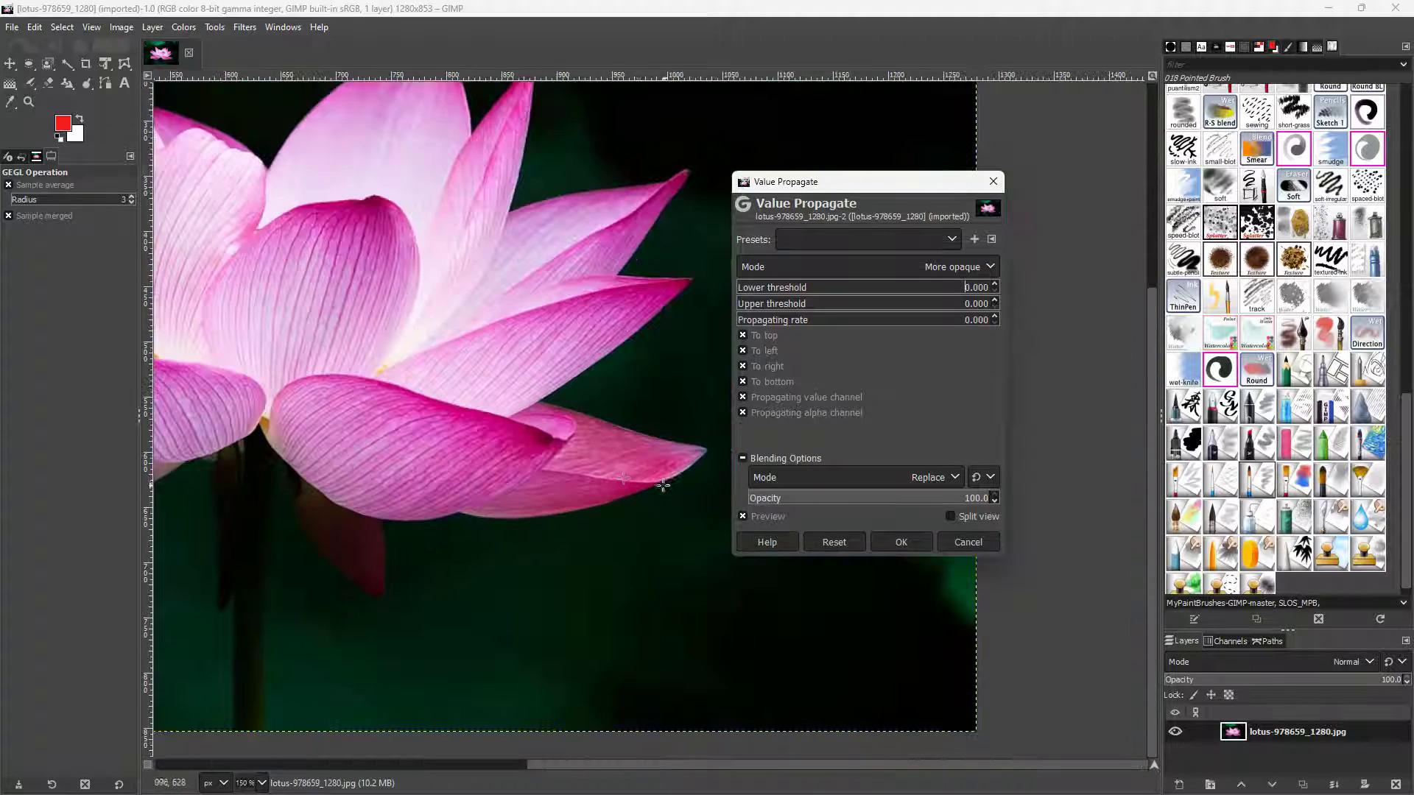
scroll(528, 398, down, 3)
scroll(471, 383, up, 2)
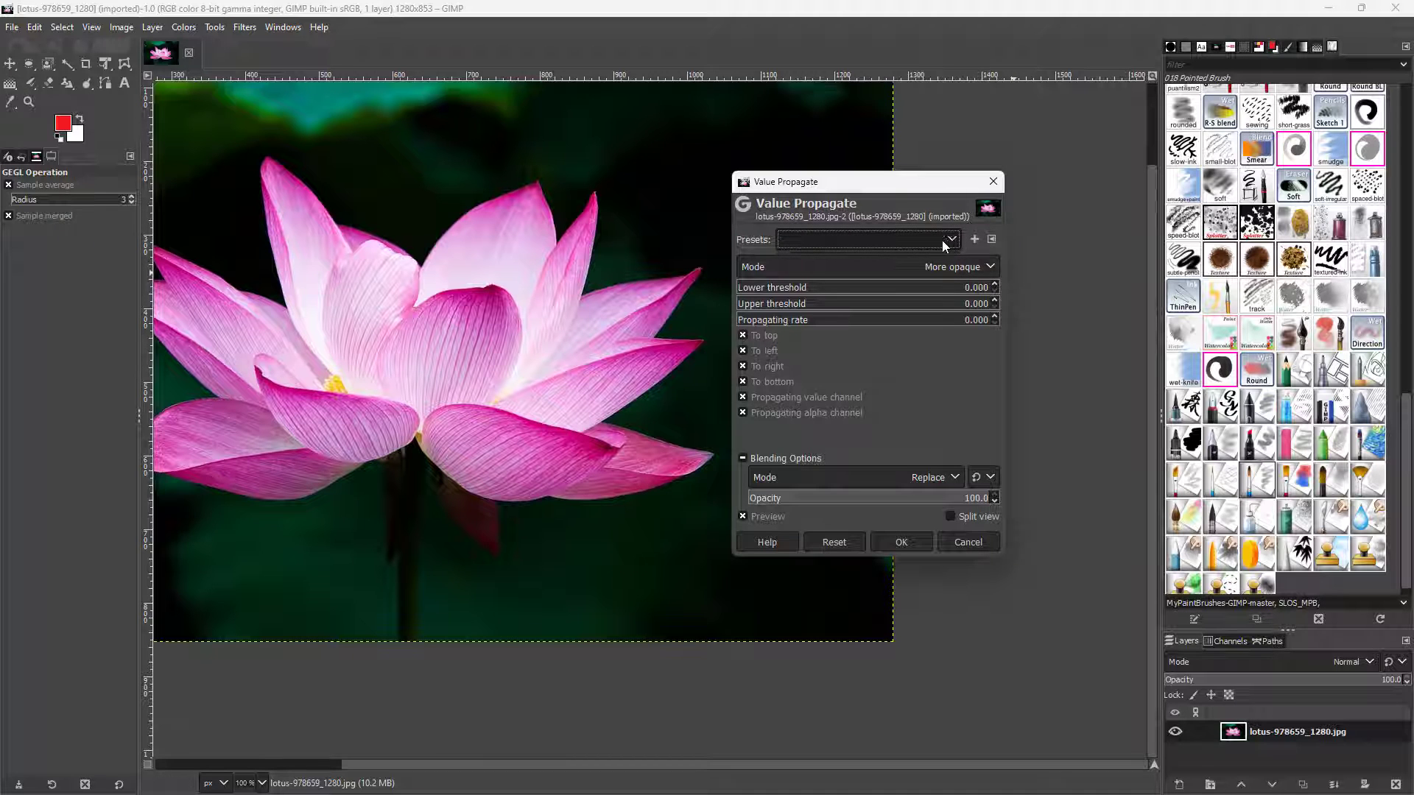
Set the mode to More white (larger value) with lower threshold 0.041, upper threshold 1.000 and propagating rate 1.000, checking the petals
click(975, 271)
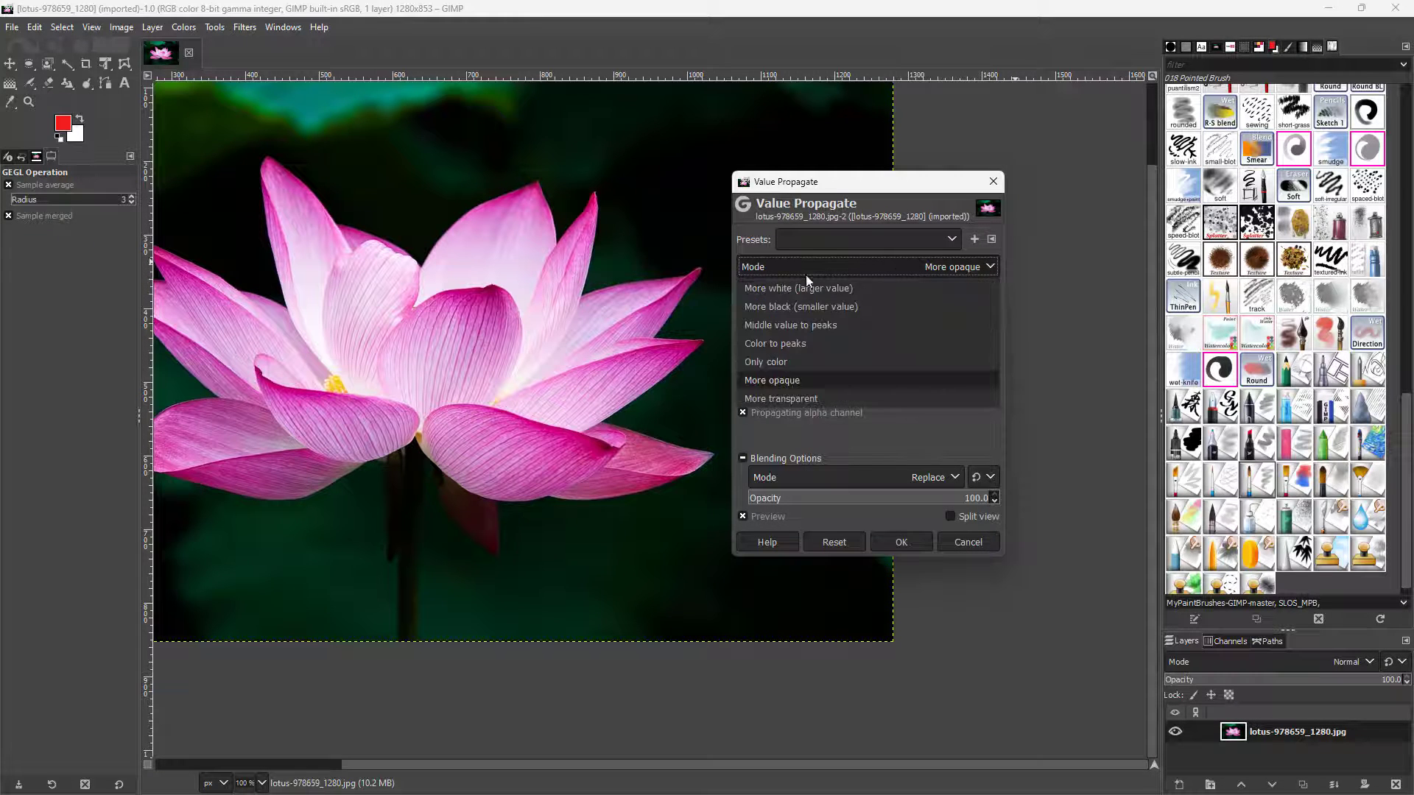
click(805, 279)
scroll(492, 289, up, 3)
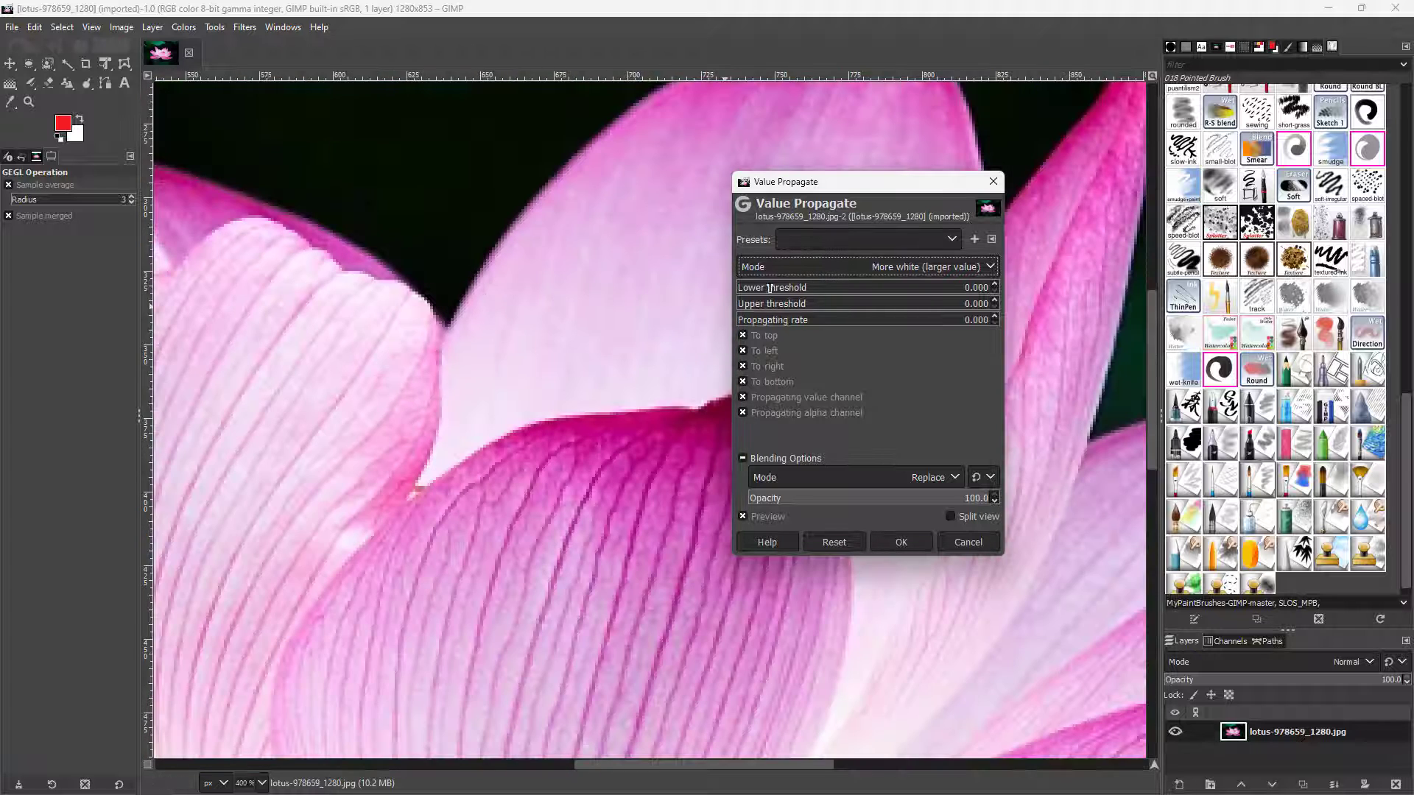
drag(744, 290, 939, 337)
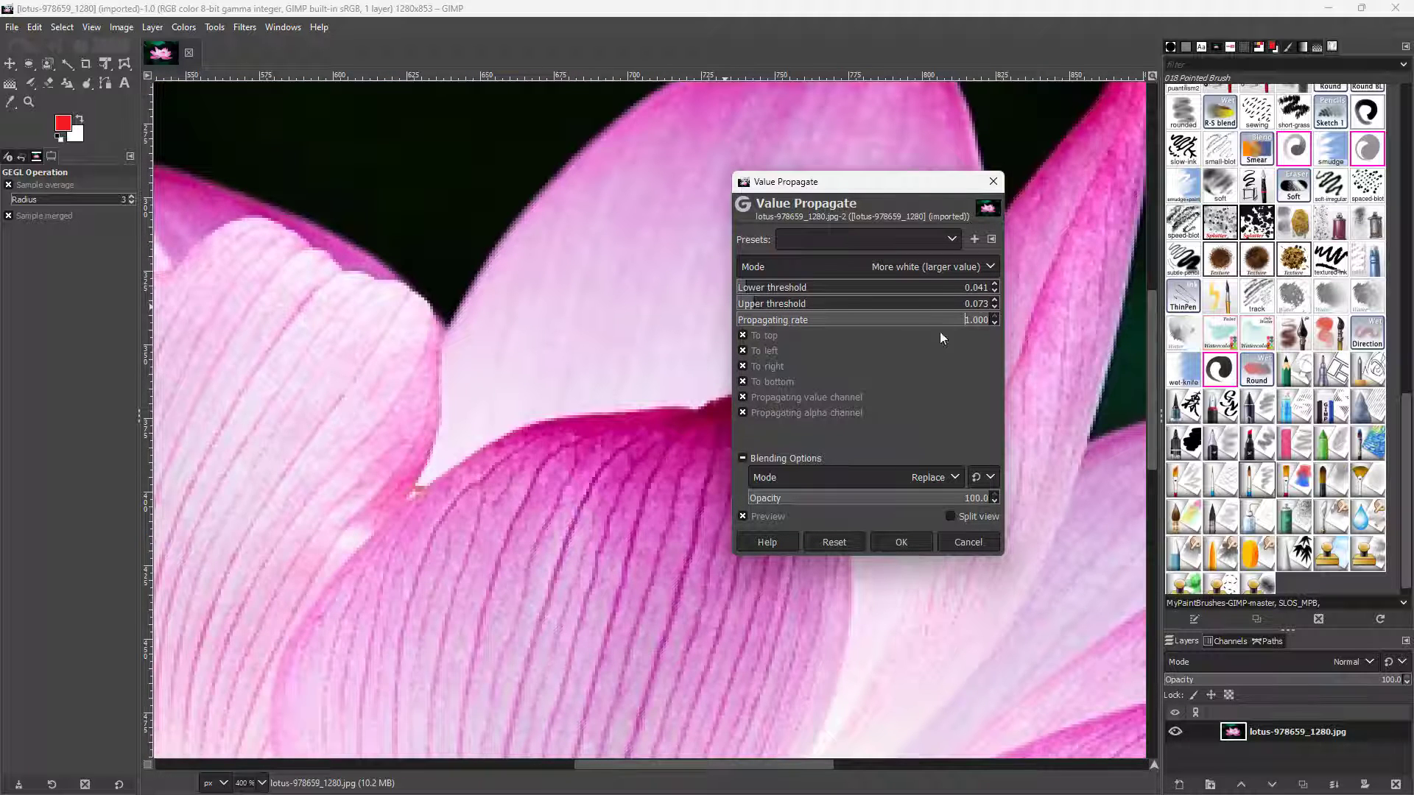
drag(761, 307, 995, 308)
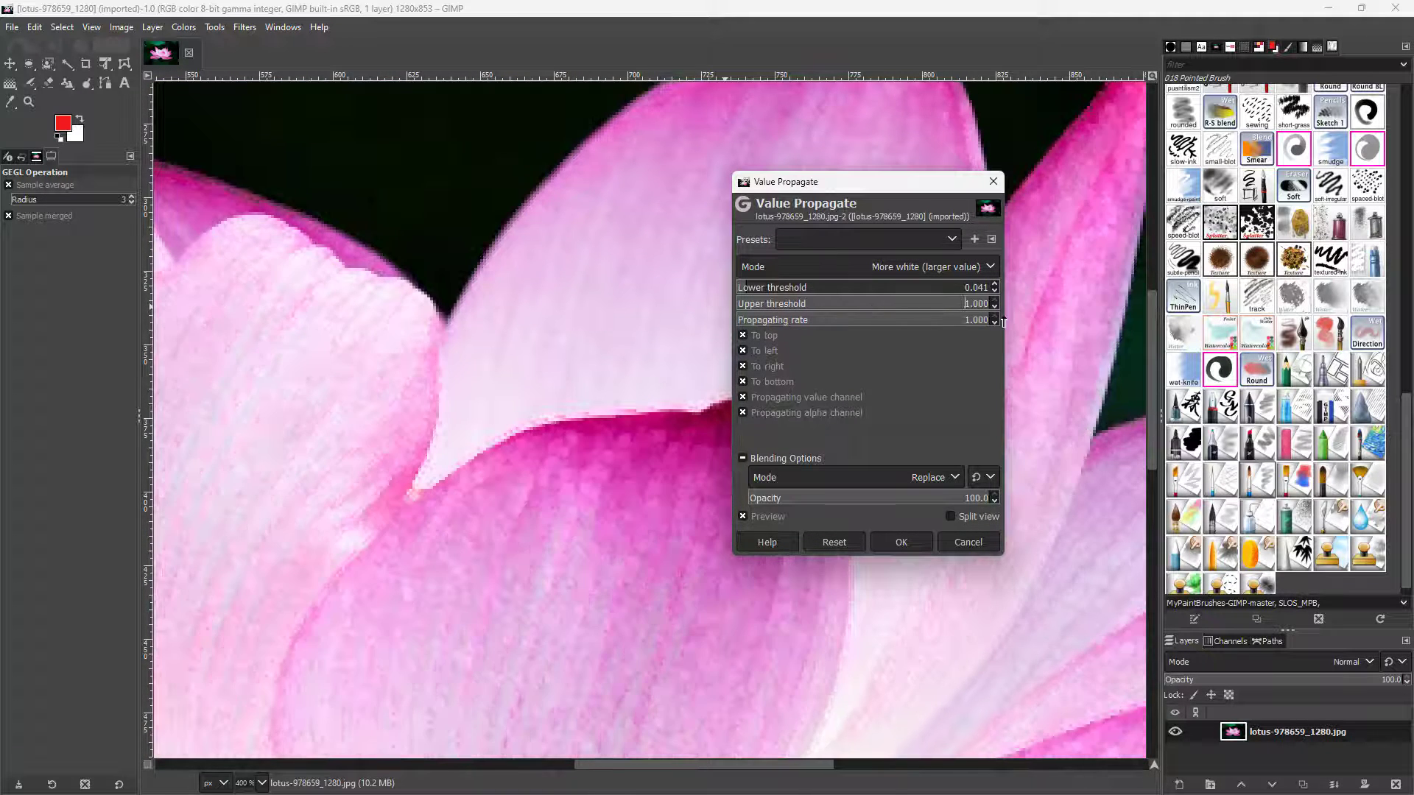
scroll(563, 412, down, 4)
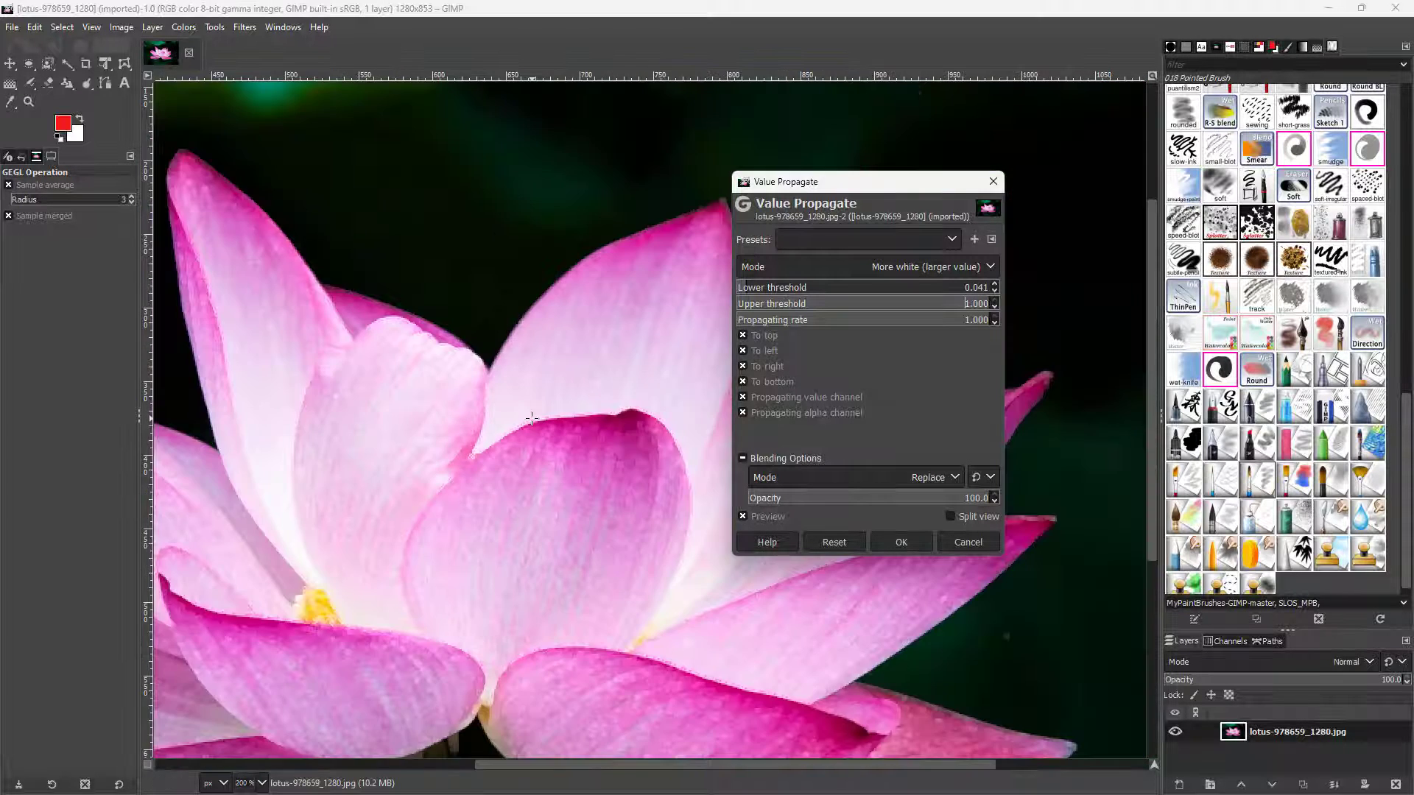
scroll(536, 423, up, 2)
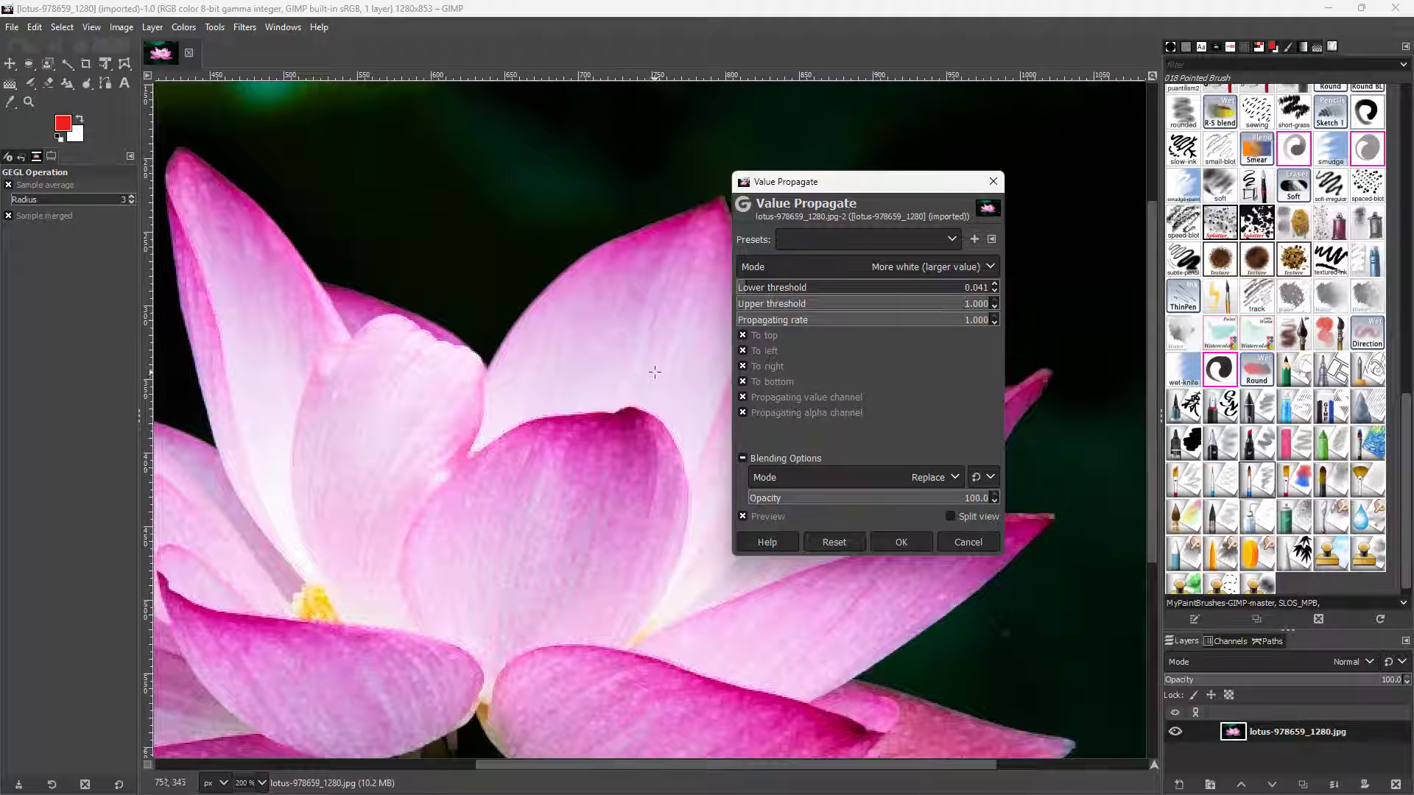